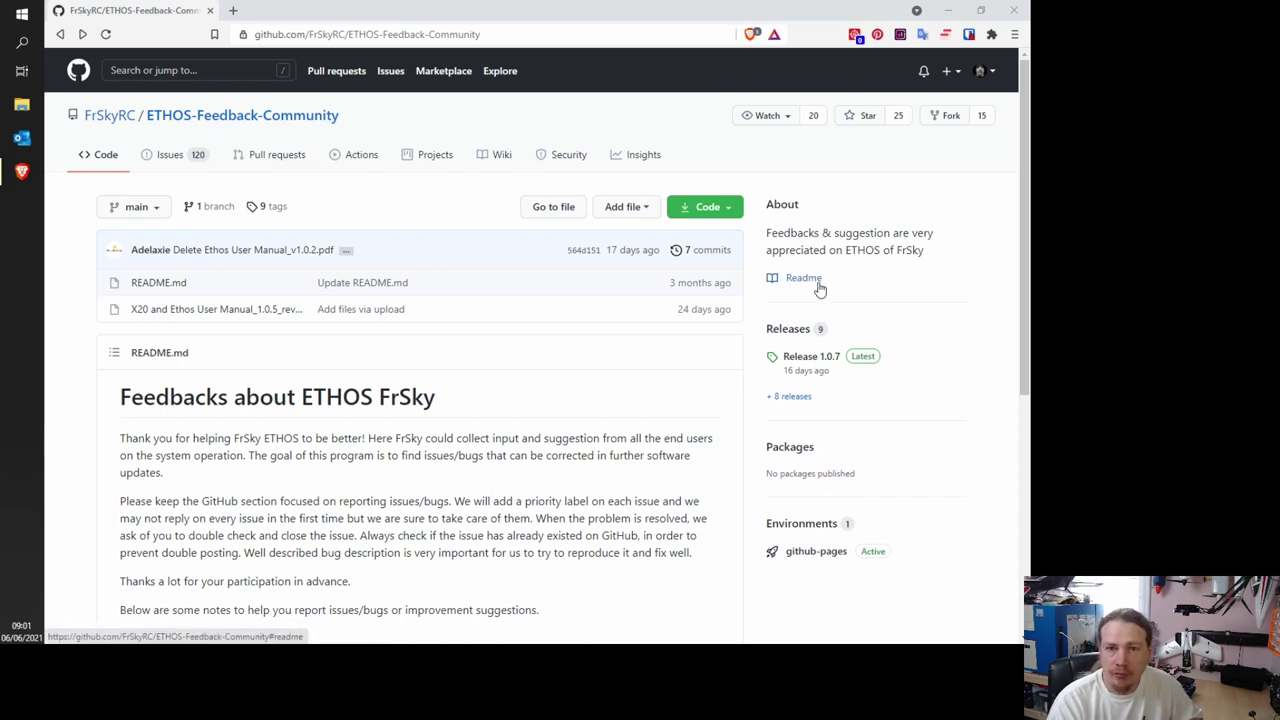
Step: Go to the ETHOS-Feedback-Community releases page and scroll to Release 1.0.7's 13 assets
left_click(786, 333)
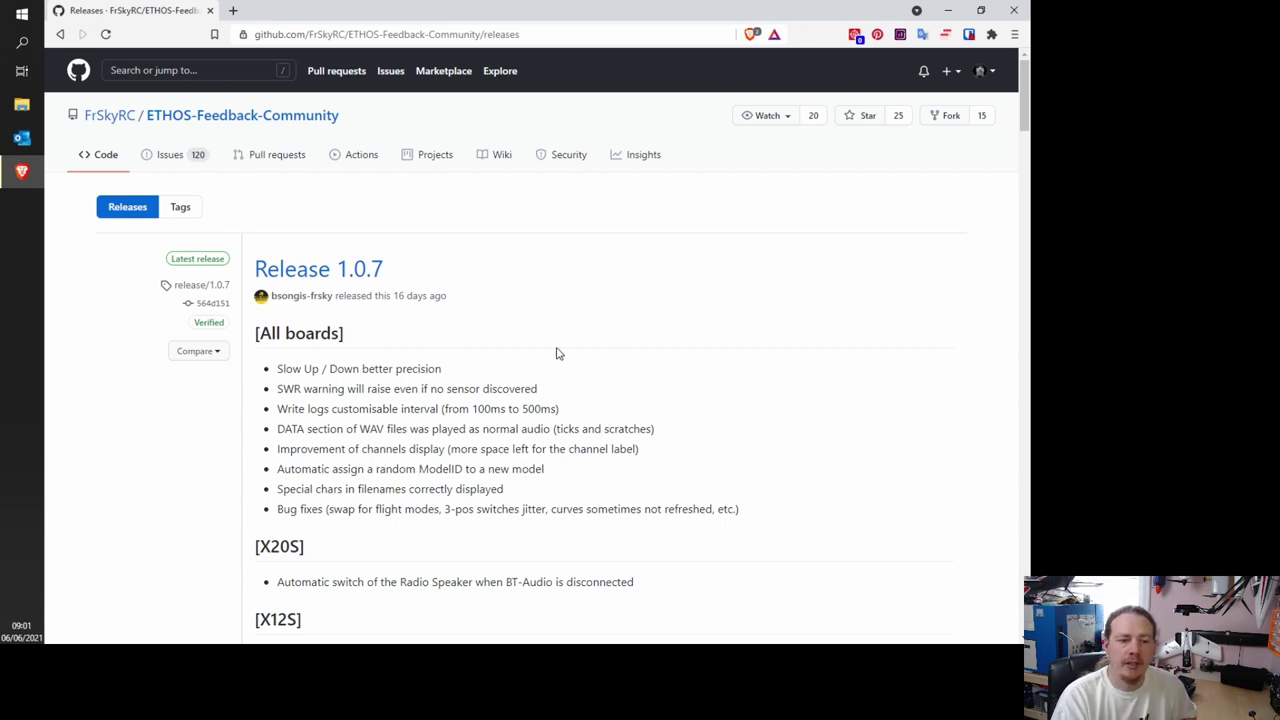
left_click_drag(1028, 120, 1028, 139)
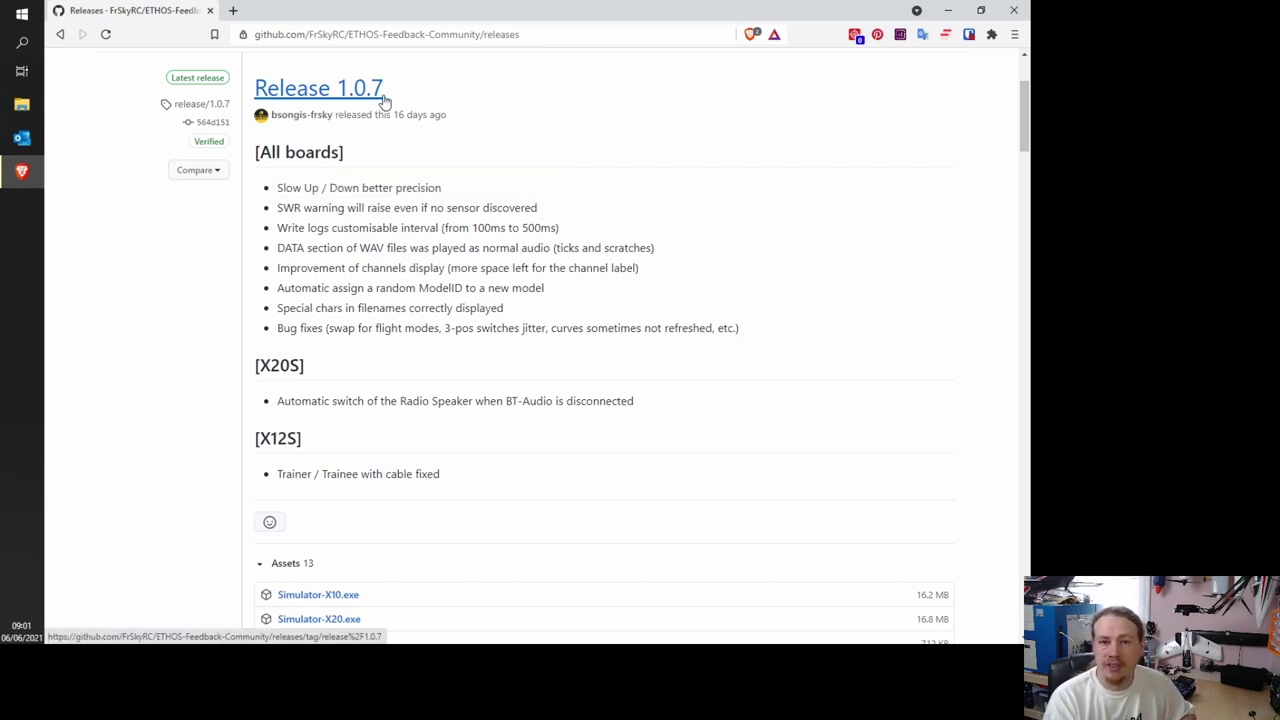
left_click_drag(1028, 100, 1030, 136)
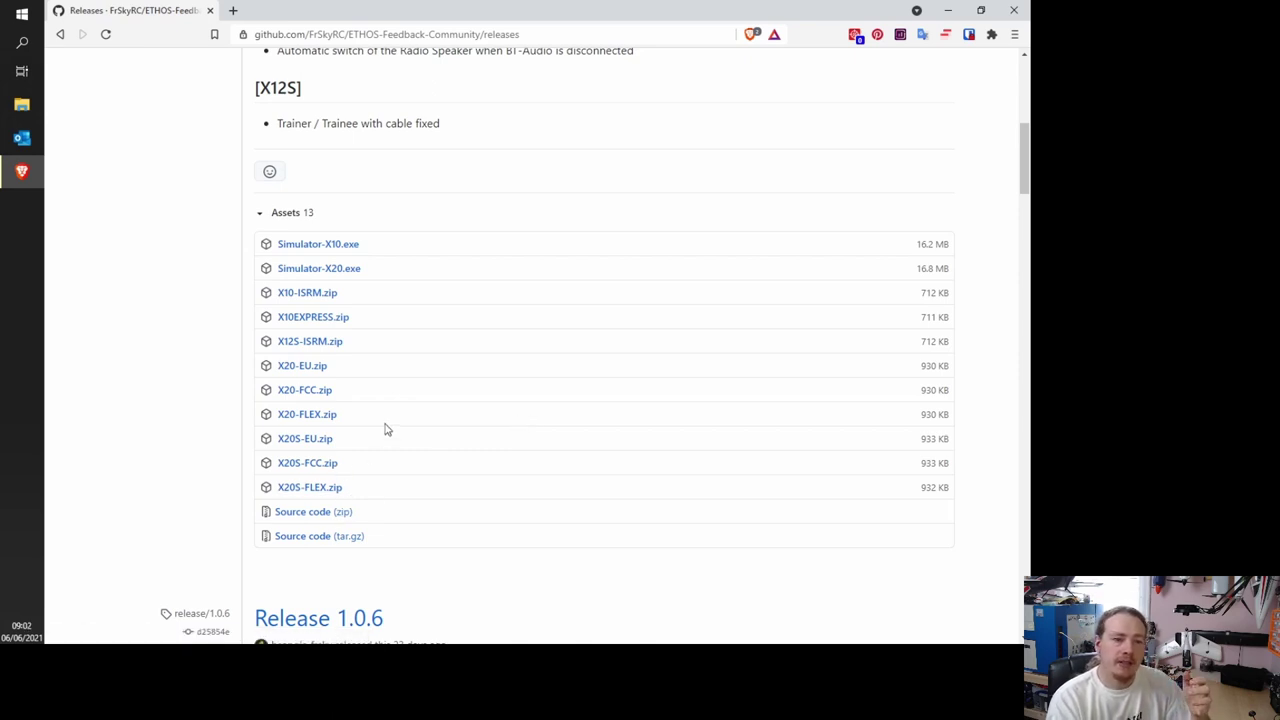
Step: Scroll down to Release 1.0.6 and expand its 'Assets 16' list to reveal the X20/X20S zips
scroll(390, 403, "down", 1)
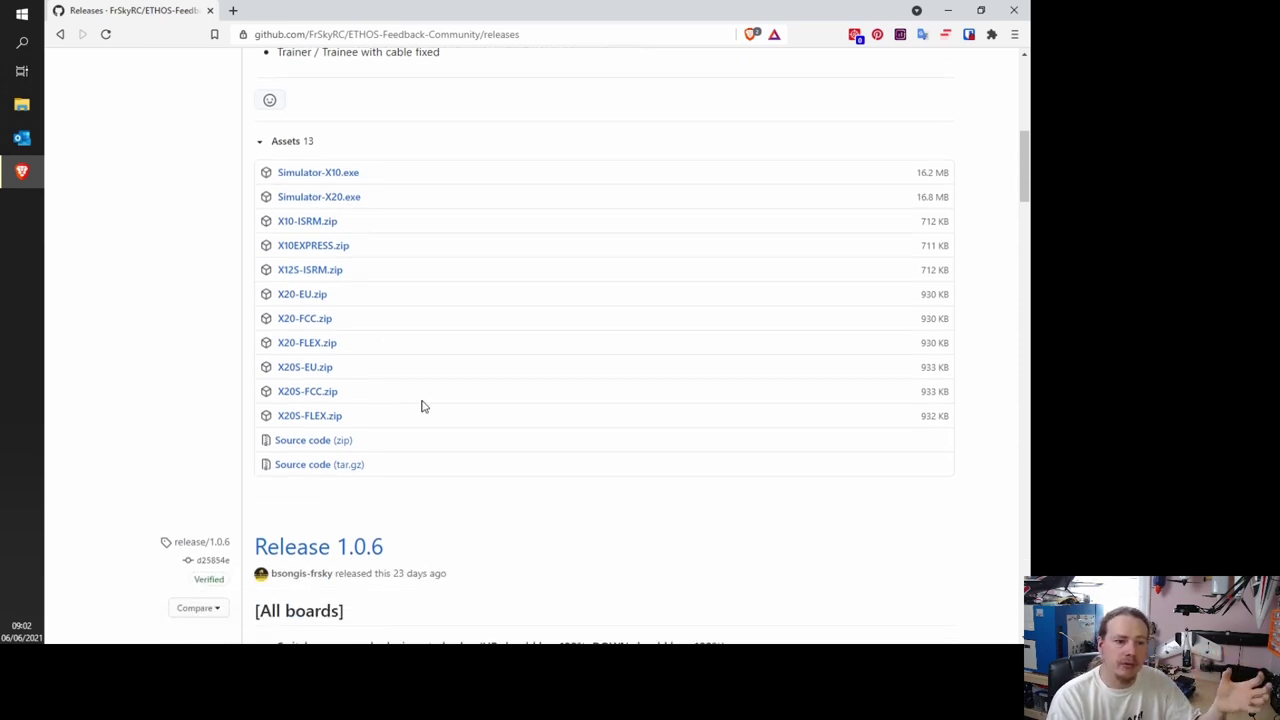
scroll(424, 383, "down", 6)
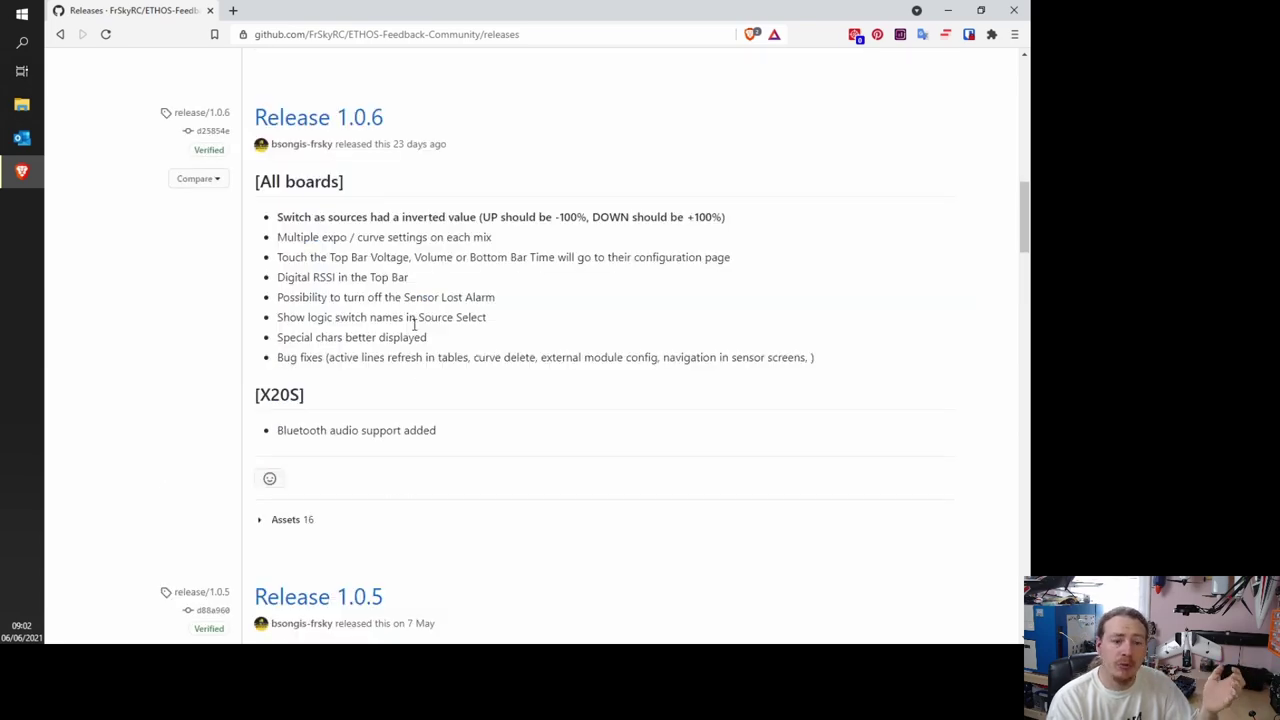
scroll(406, 342, "down", 14)
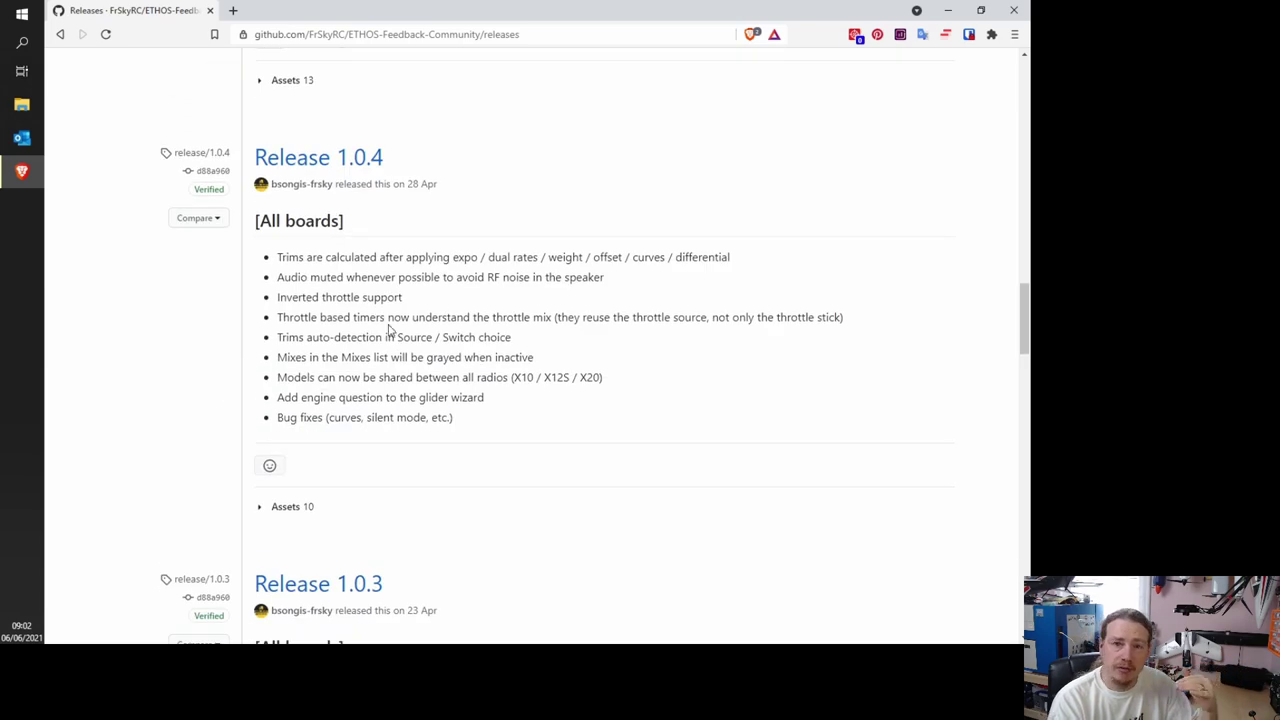
scroll(388, 342, "down", 2)
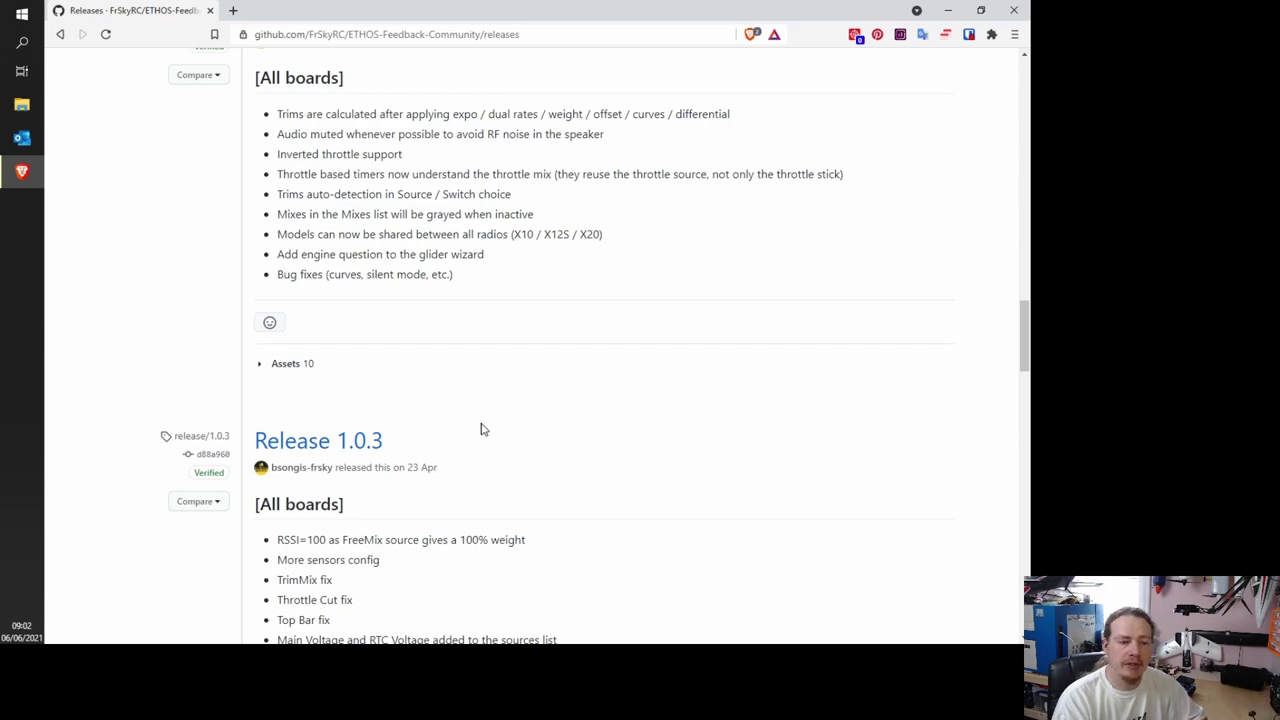
scroll(480, 430, "up", 20)
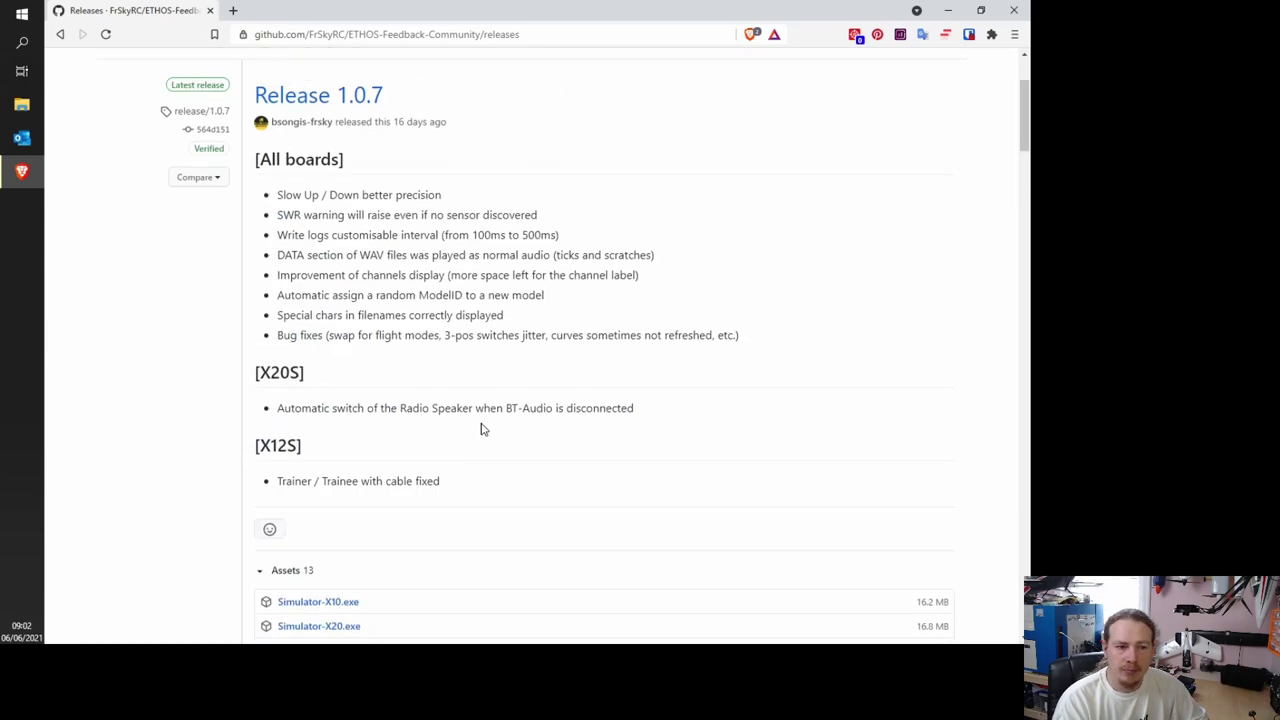
scroll(488, 400, "down", 5)
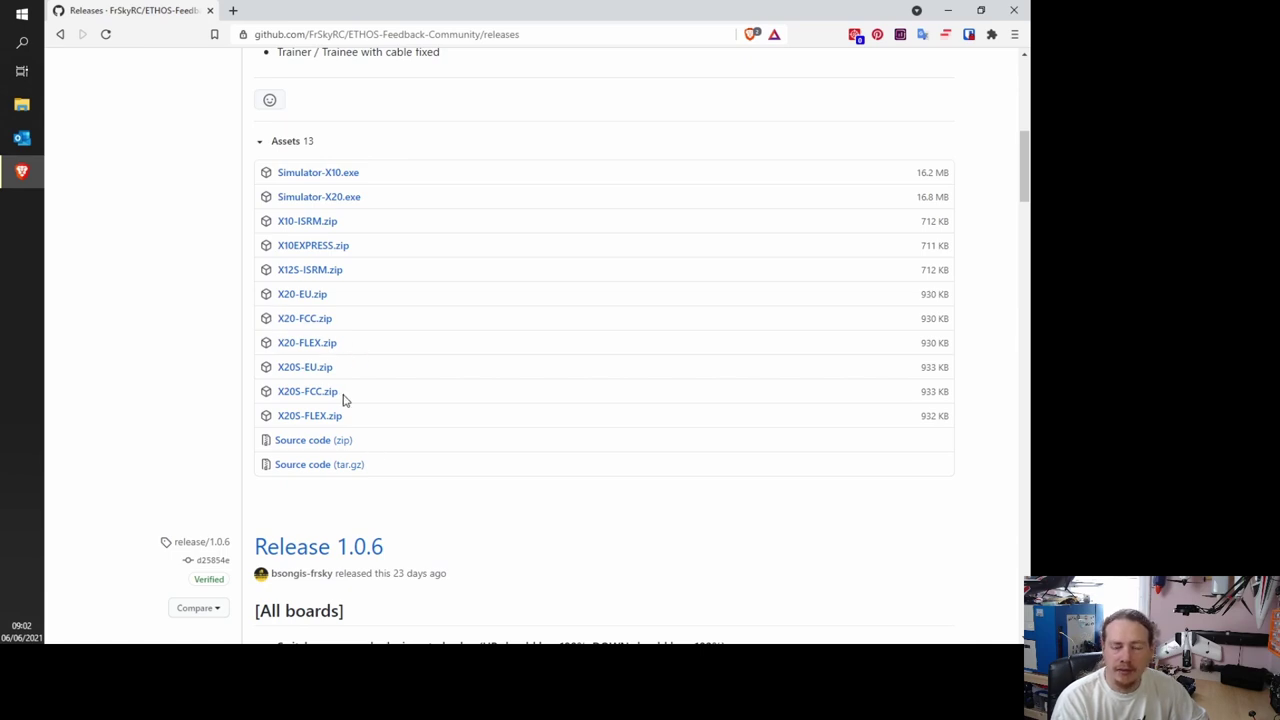
scroll(357, 389, "down", 4)
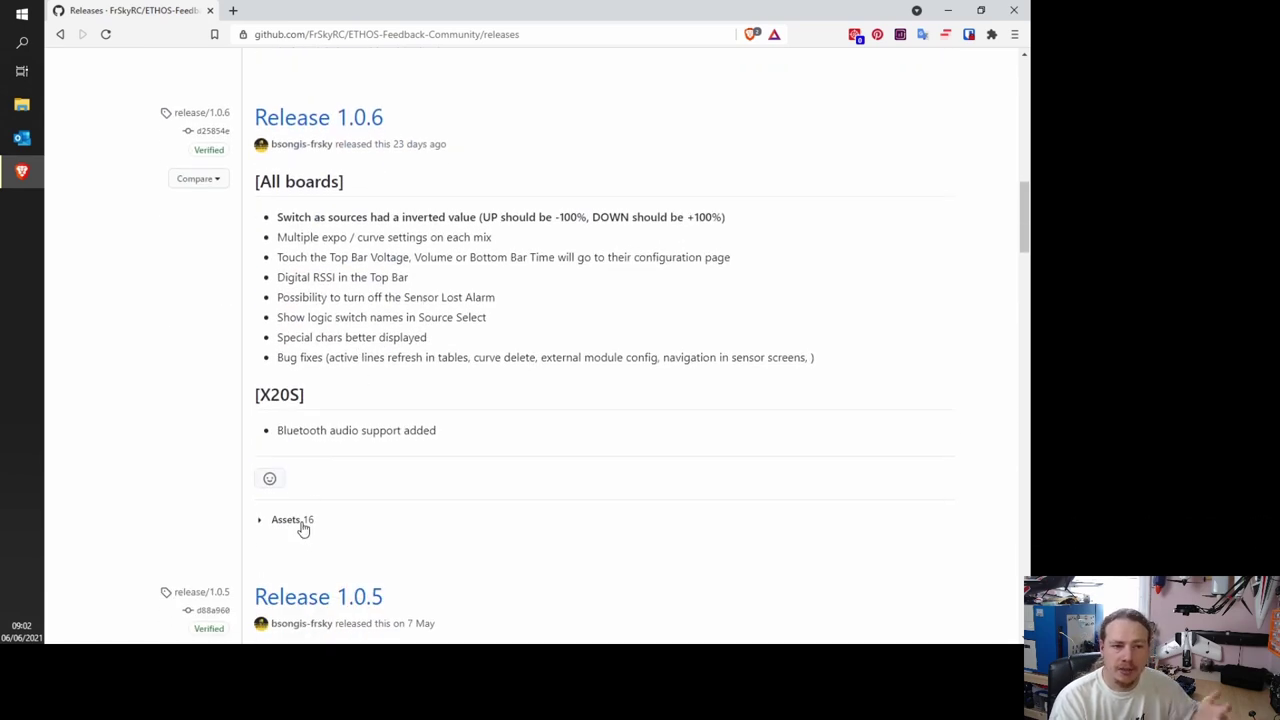
left_click(300, 521)
scroll(463, 345, "down", 5)
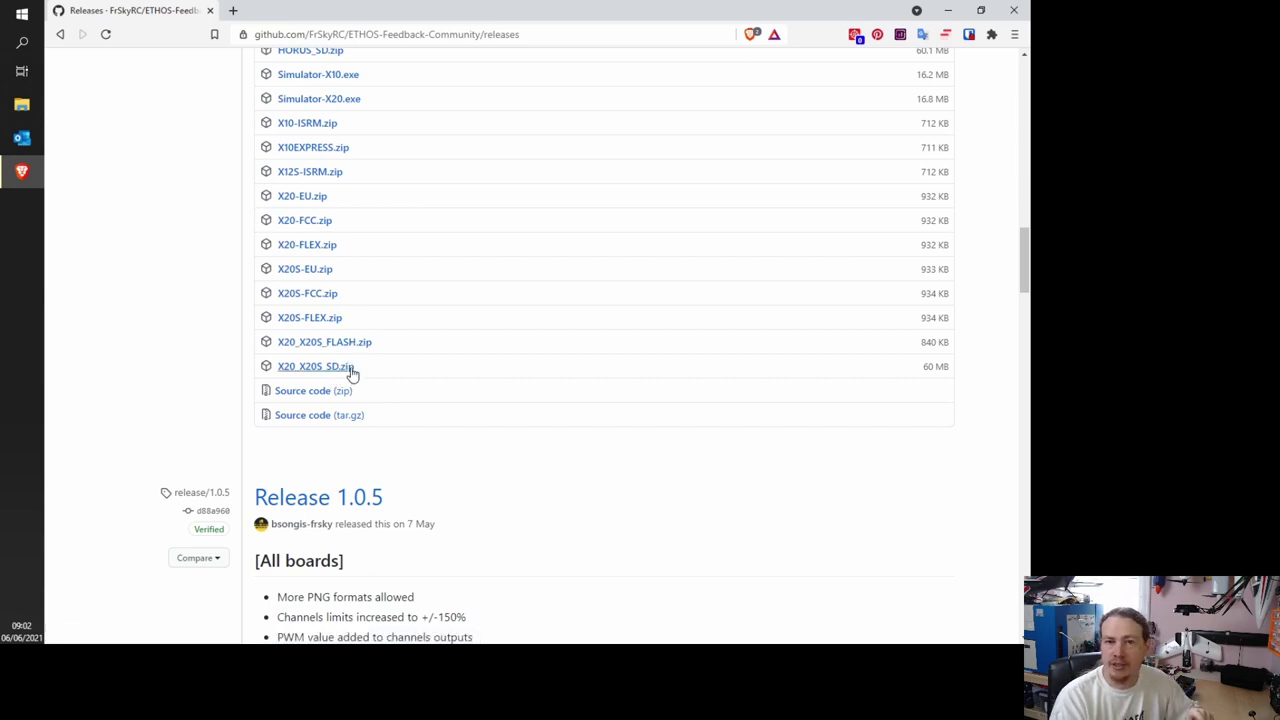
scroll(406, 352, "up", 10)
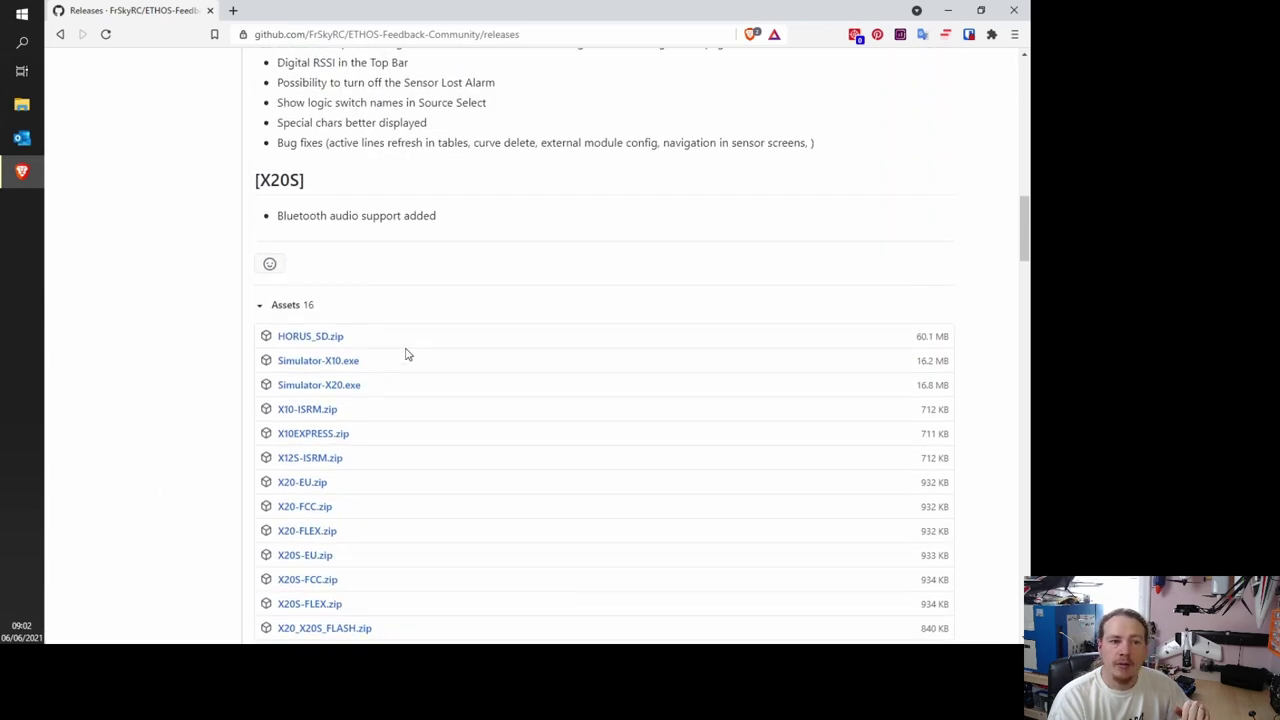
scroll(406, 352, "up", 15)
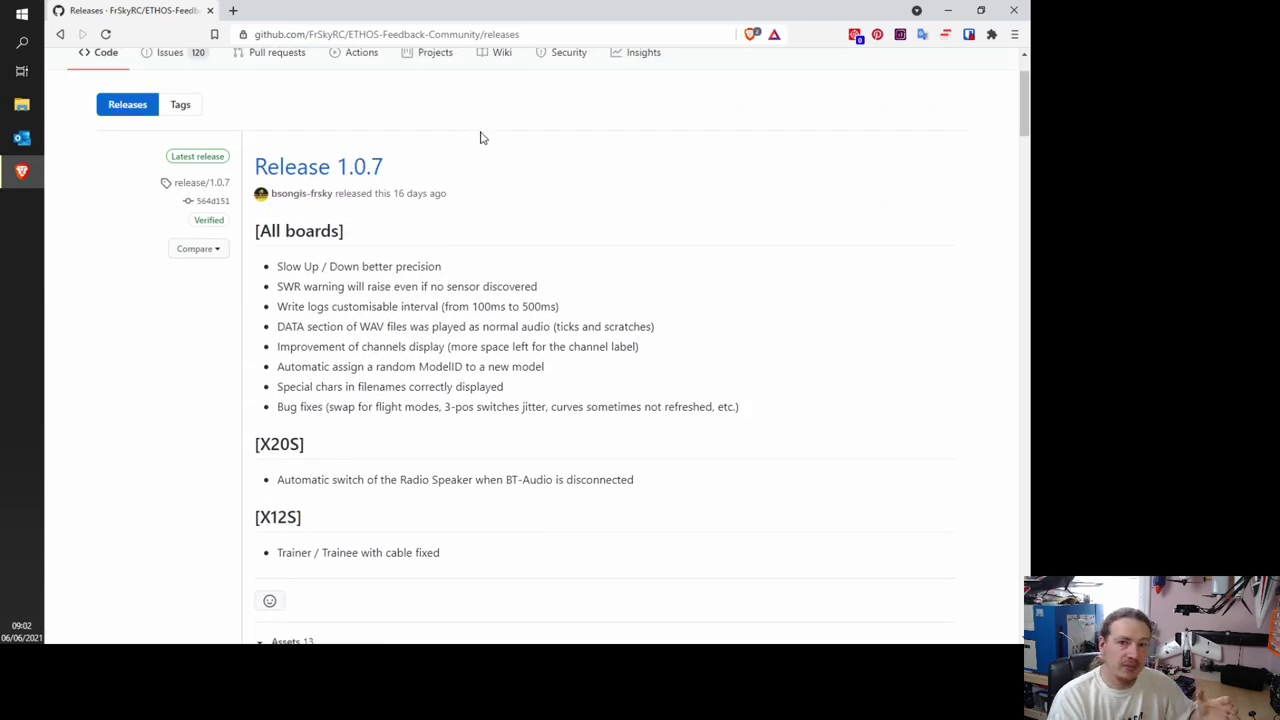
scroll(434, 102, "down", 5)
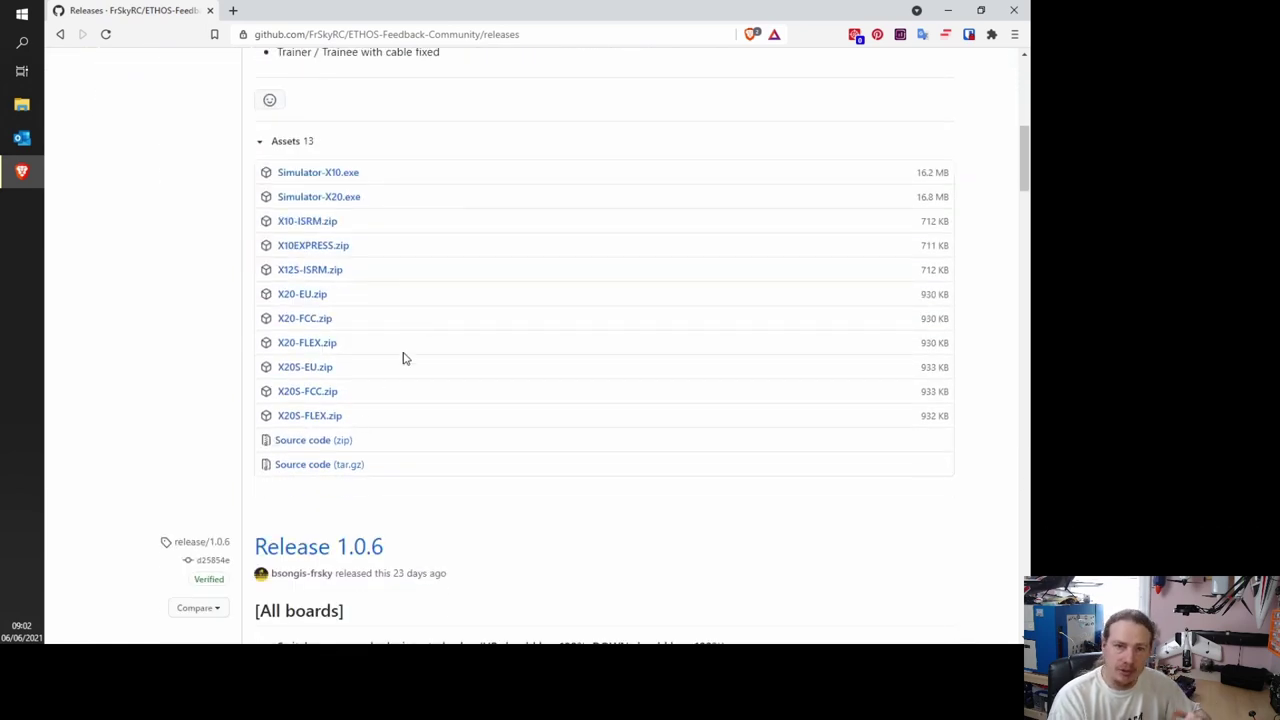
scroll(405, 358, "down", 4)
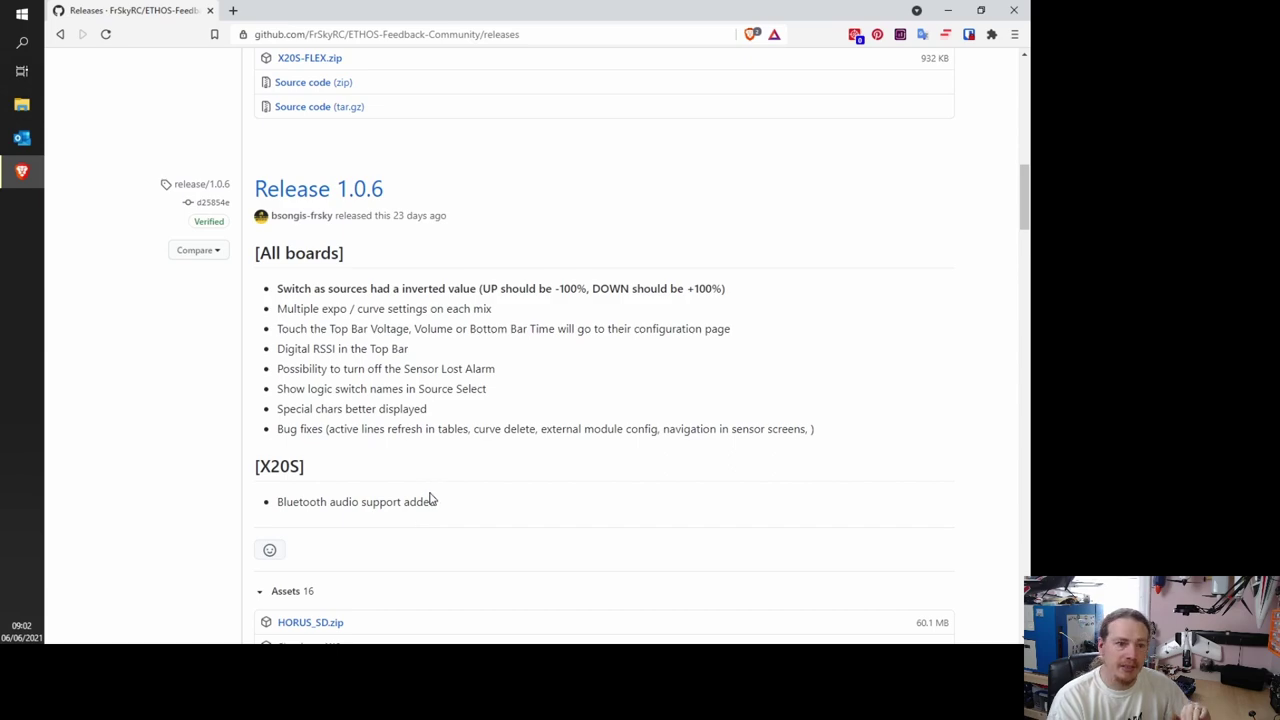
scroll(430, 499, "up", 10)
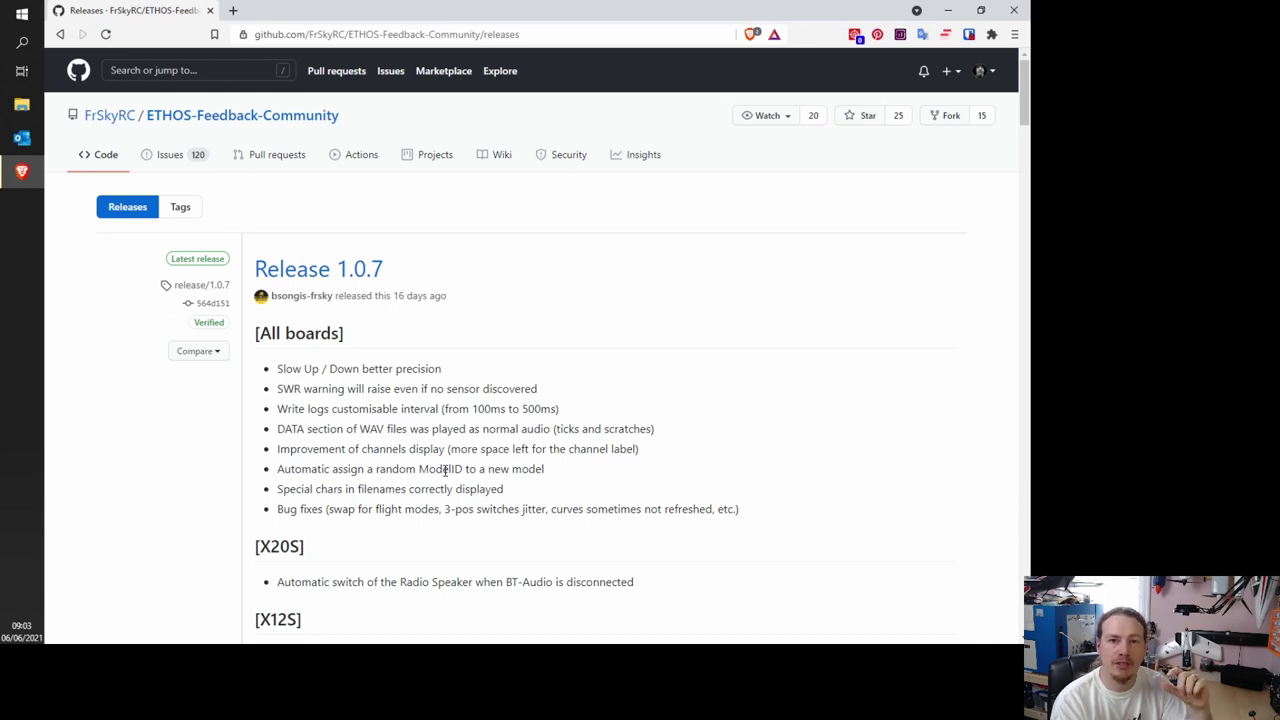
scroll(377, 432, "down", 10)
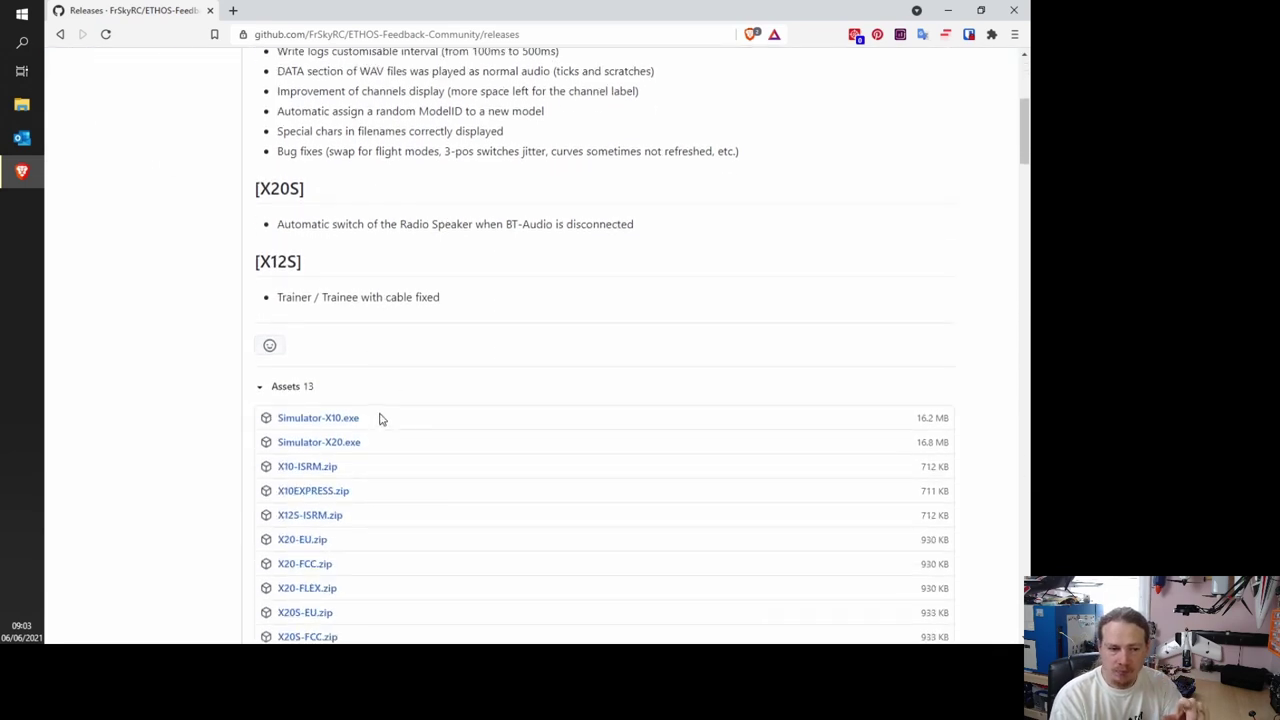
scroll(338, 347, "up", 10)
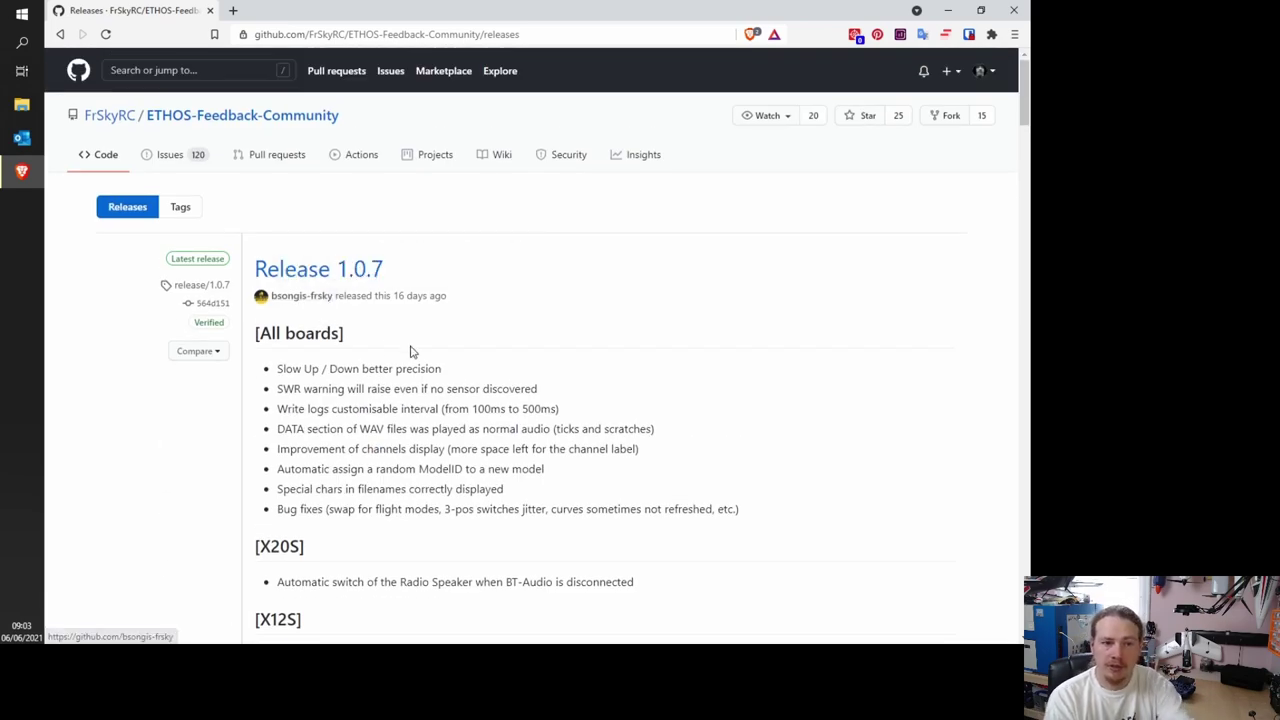
left_click_drag(1022, 115, 1027, 178)
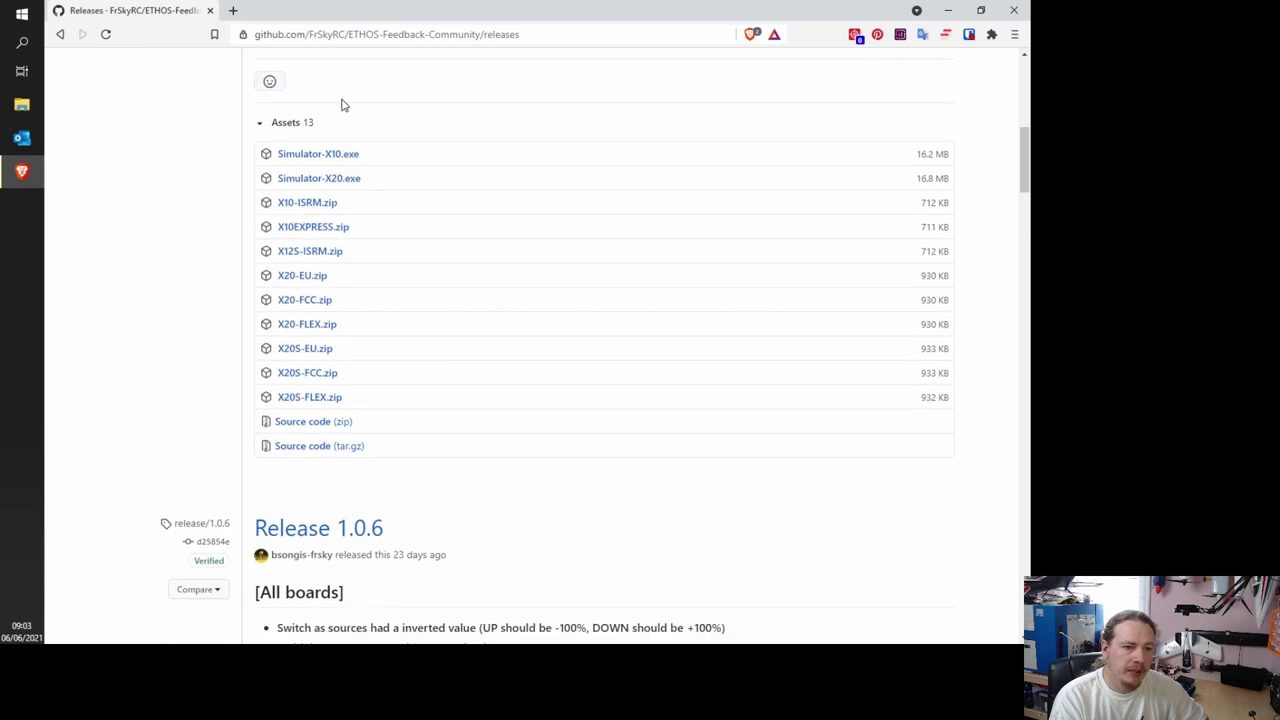
Step: Save Release 1.0.7's X20S-EU.zip into the Desktop folder
left_click(311, 356)
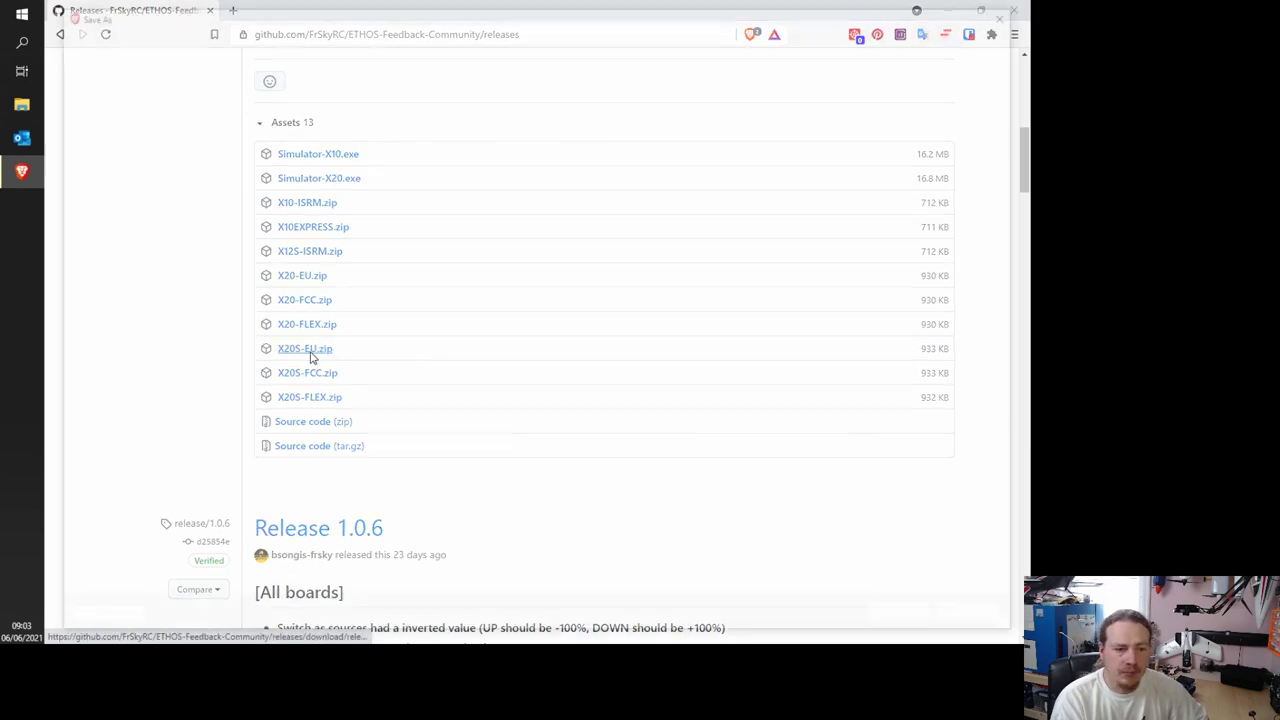
left_click(104, 245)
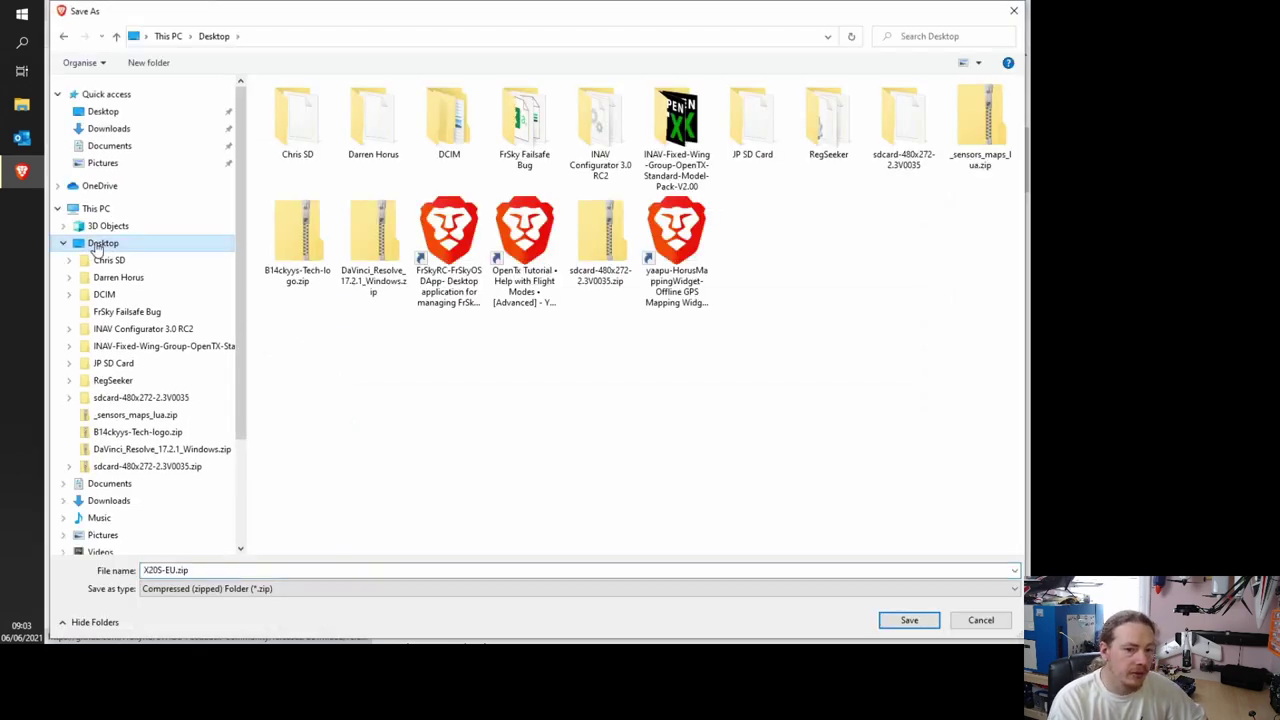
left_click(912, 620)
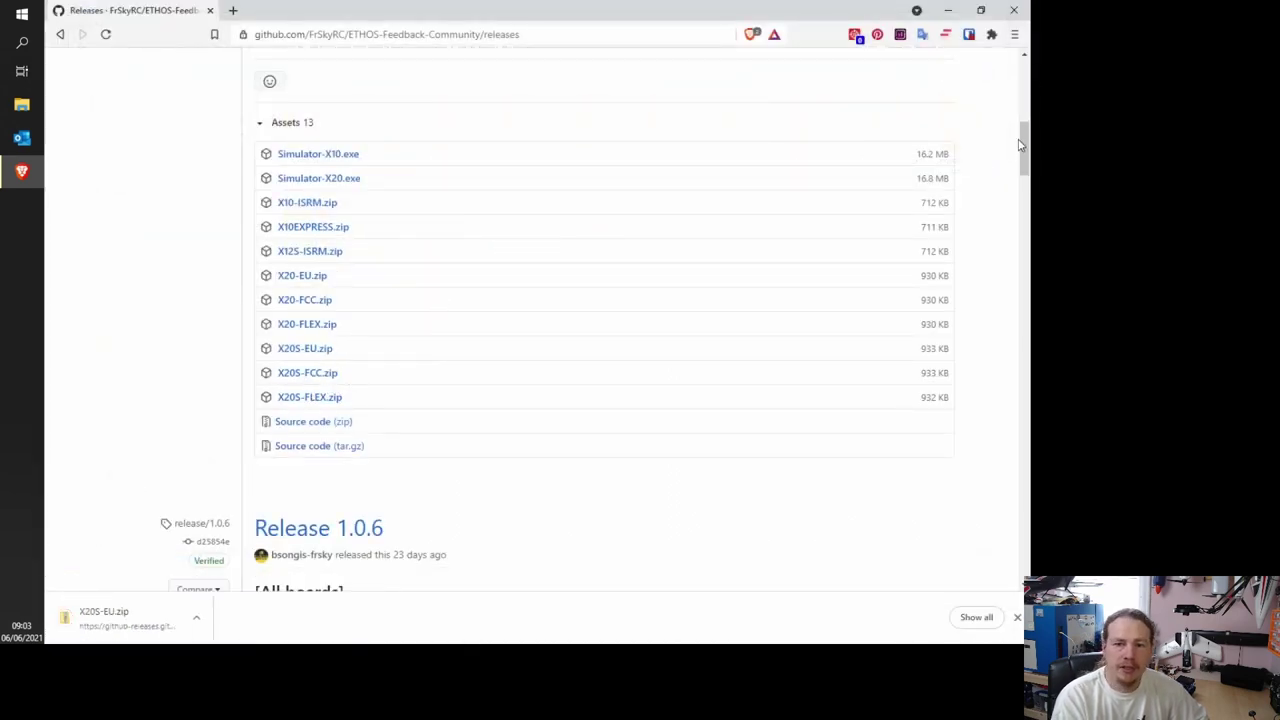
Step: Scroll to Release 1.0.6's 16 assets, showing X20_X20S_FLASH.zip (840 KB) and X20_X20S_SD.zip (60 MB)
left_click_drag(1020, 150, 1028, 242)
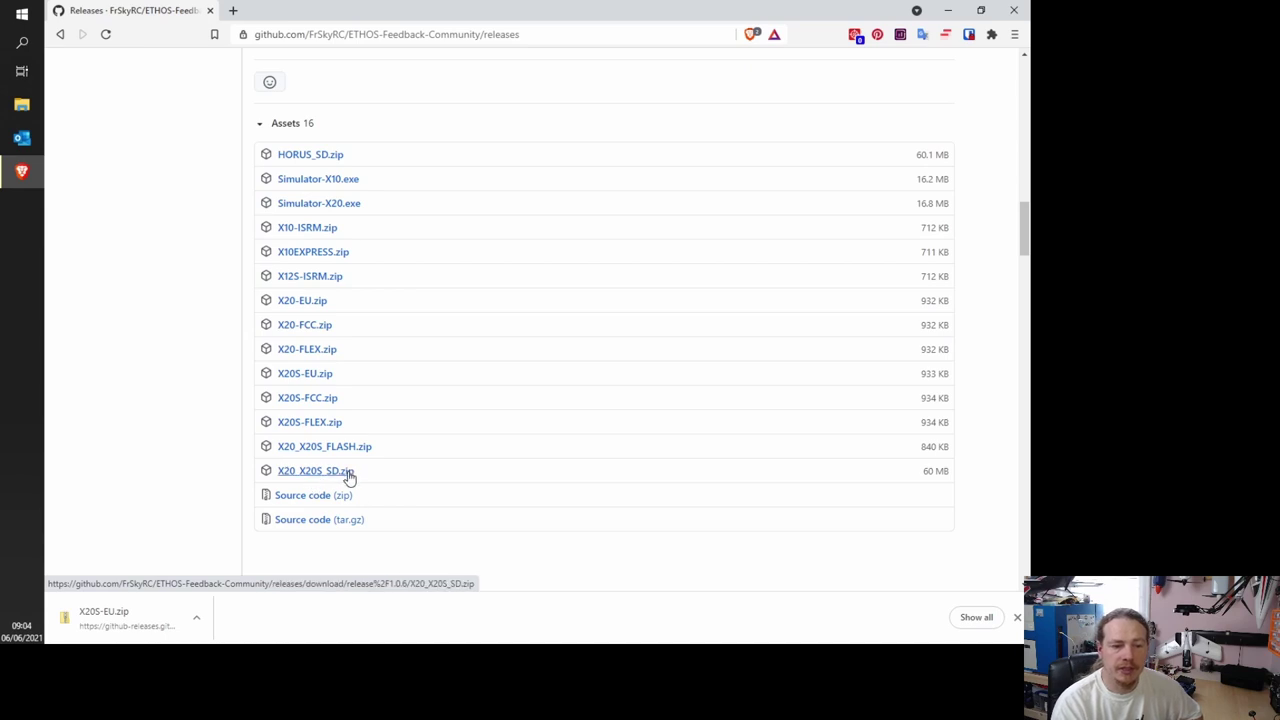
scroll(431, 415, "down", 1)
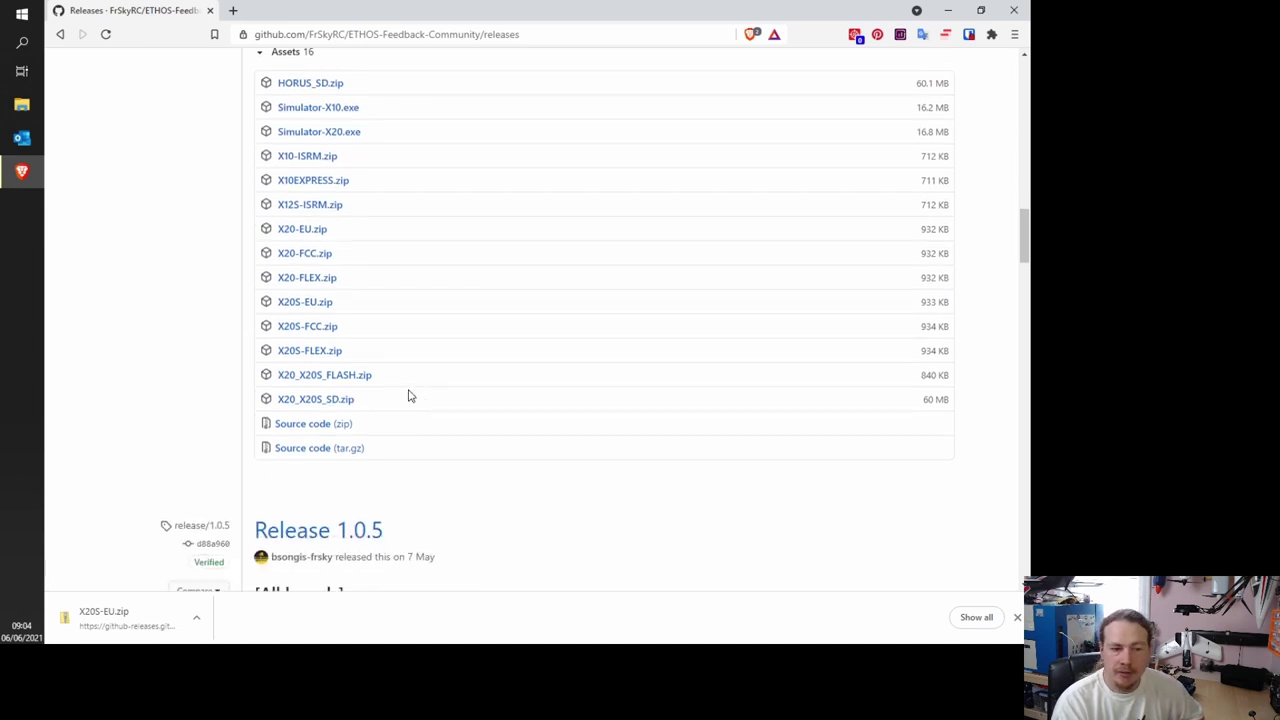
scroll(393, 379, "up", 2)
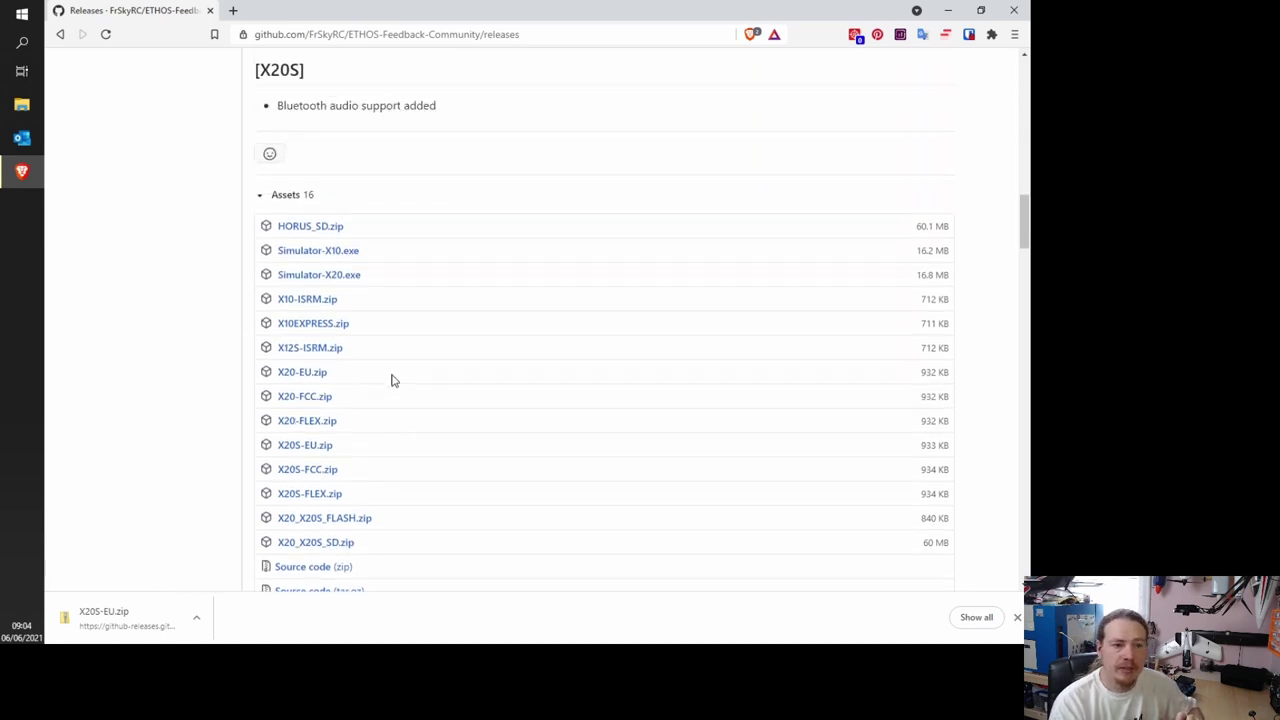
scroll(409, 315, "up", 5)
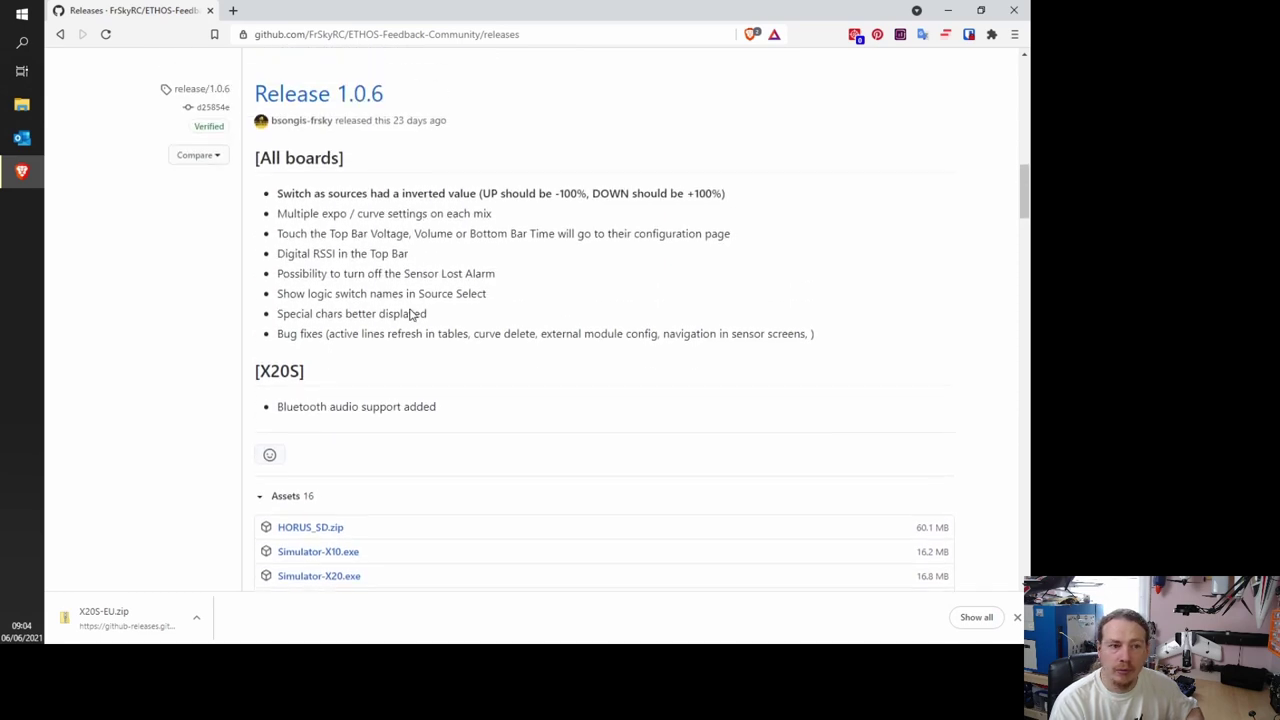
scroll(450, 322, "down", 7)
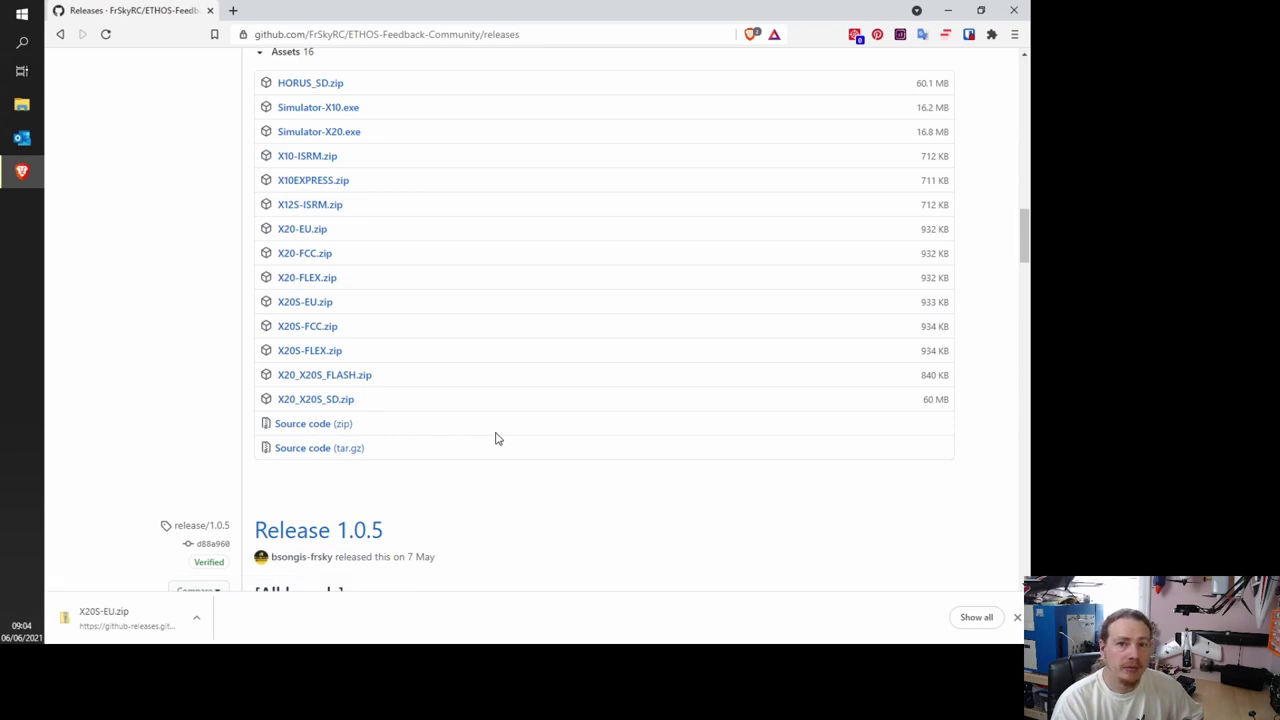
Step: Save X20_X20S_FLASH.zip to the Desktop
left_click(349, 378)
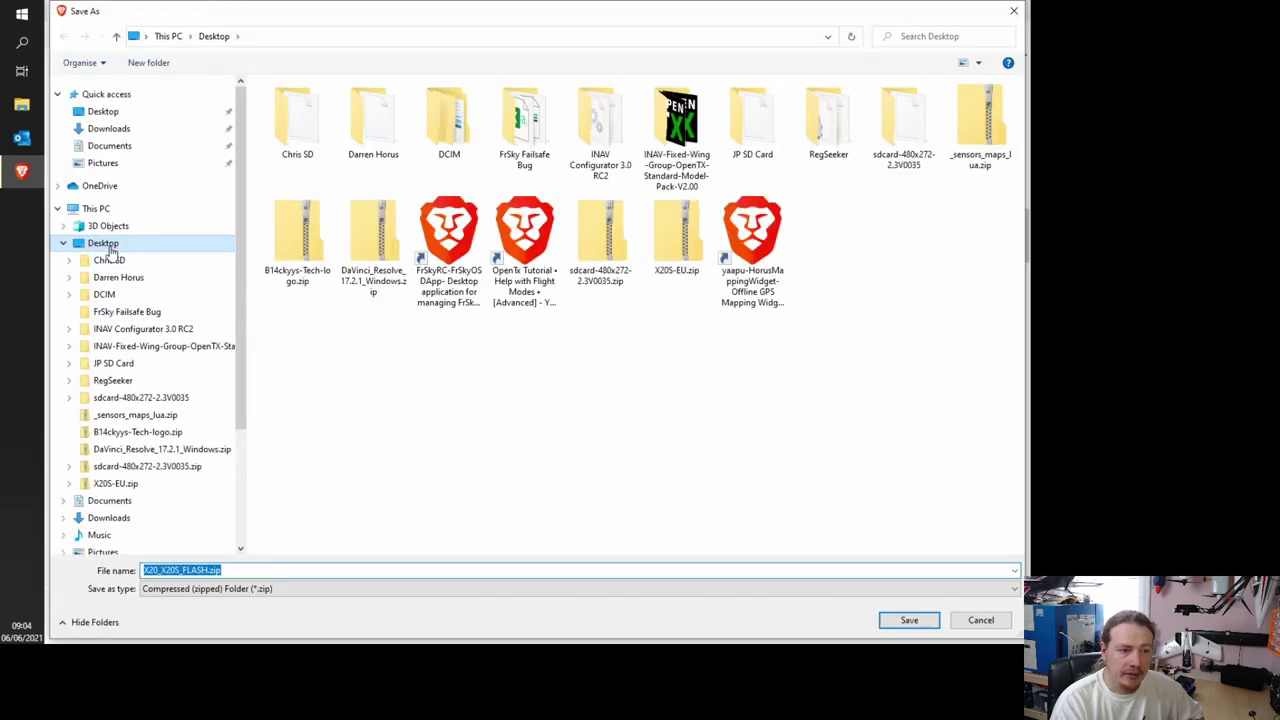
left_click(105, 244)
left_click(909, 620)
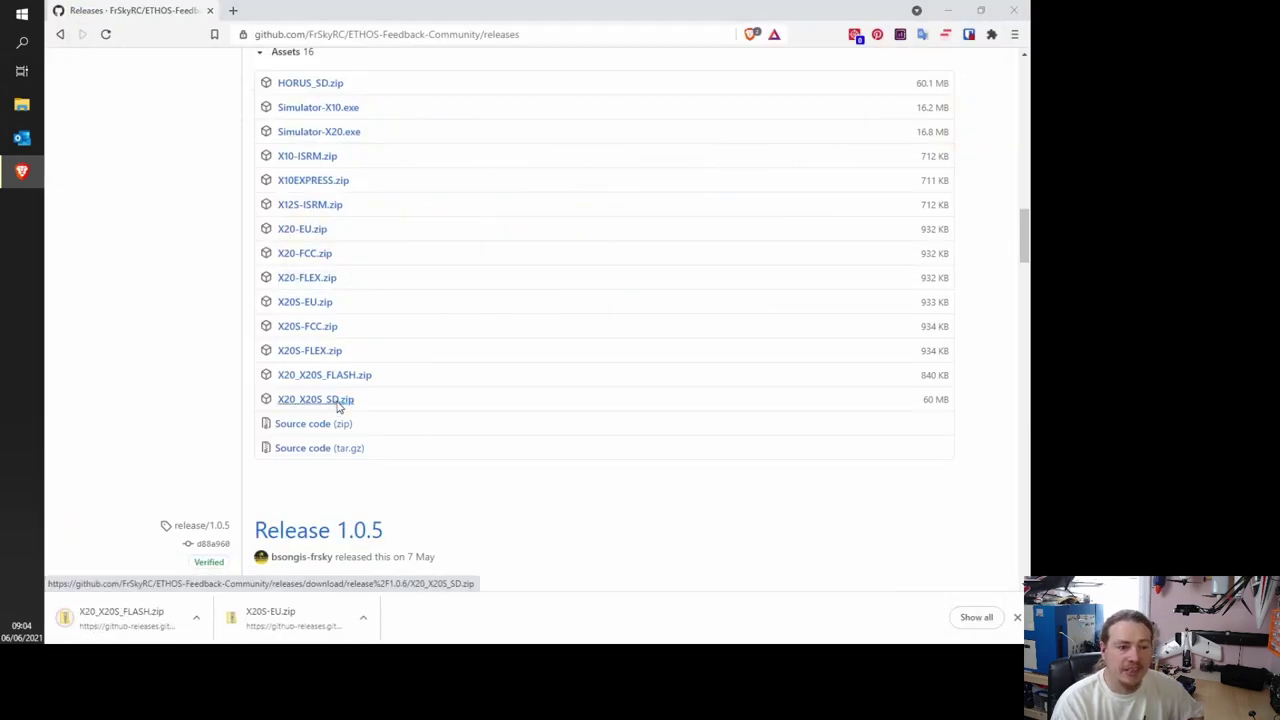
Step: Save X20_X20S_SD.zip to the Desktop and dismiss the finished downloads list
left_click(337, 402)
left_click(110, 245)
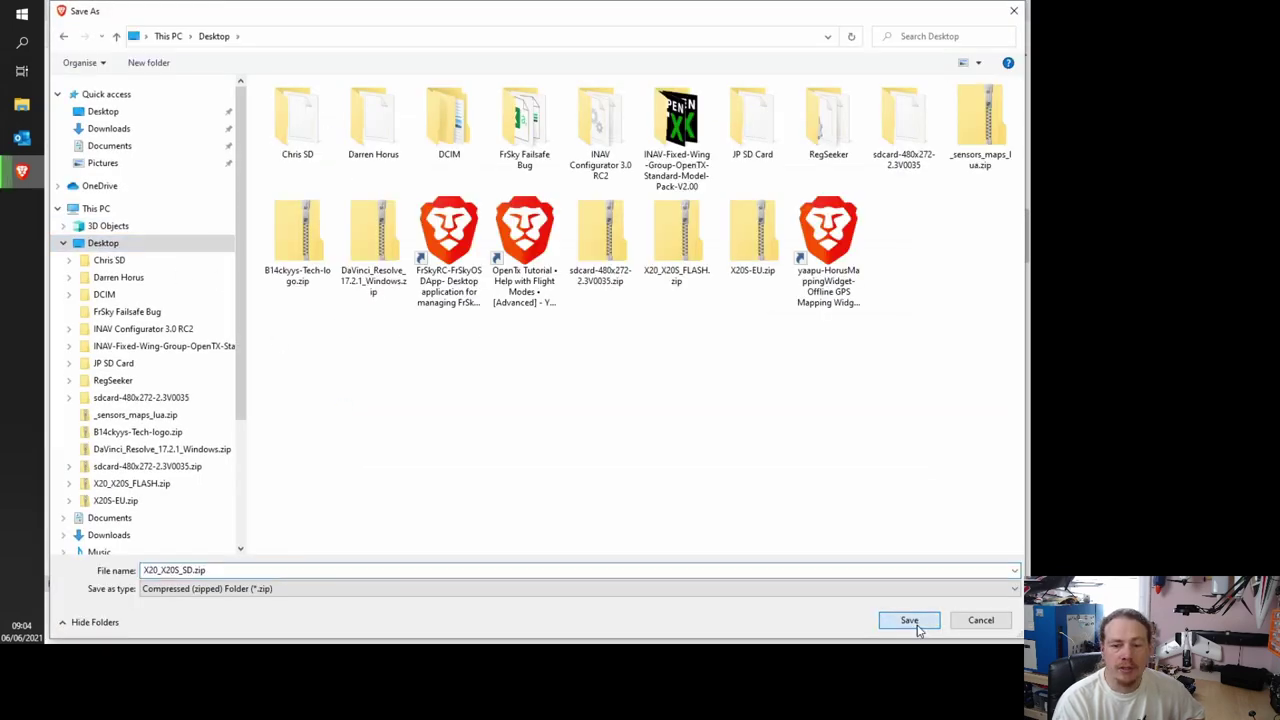
left_click(912, 622)
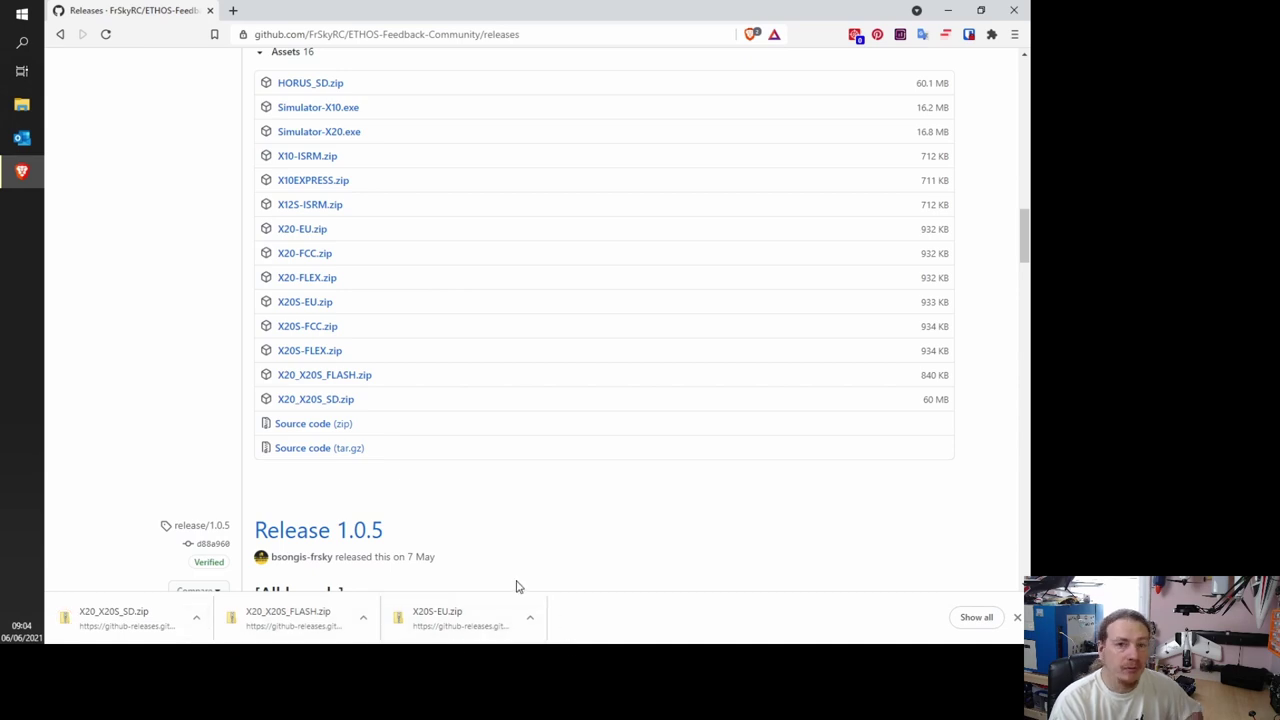
left_click(1017, 619)
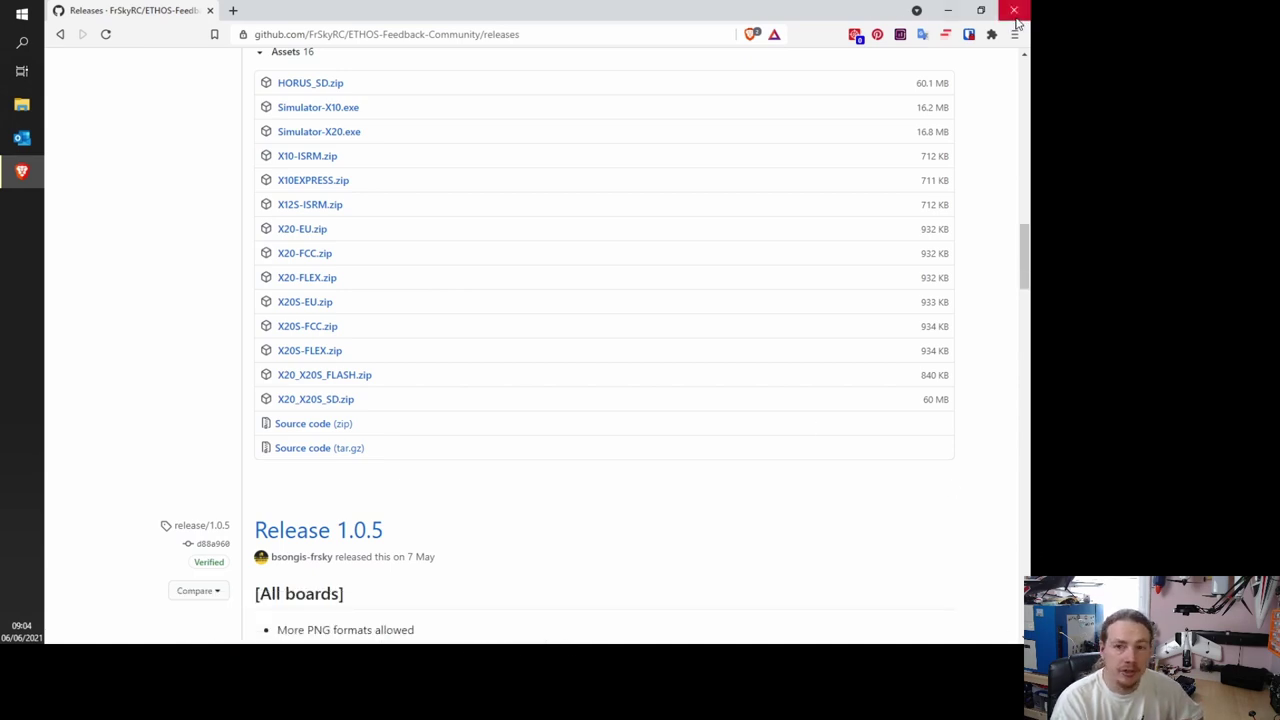
Step: Close the browser and launch File Explorer from the Start menu by searching 'expl'
left_click(1015, 14)
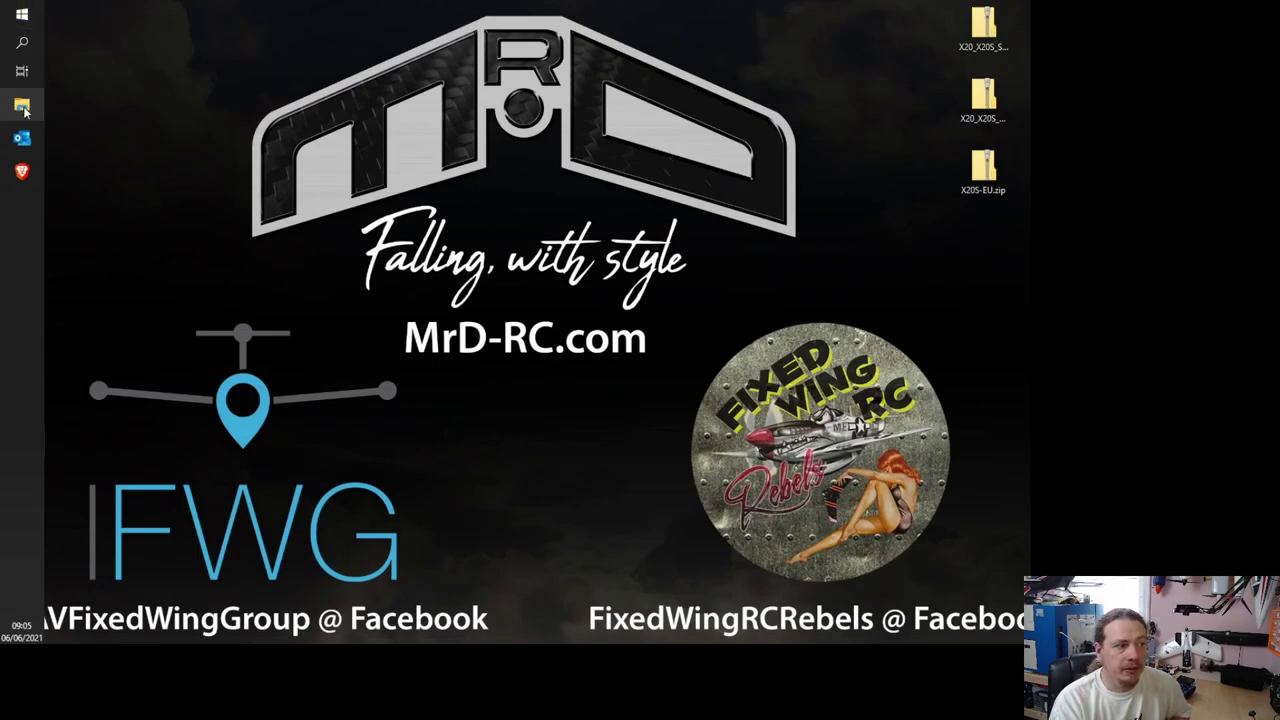
left_click(20, 20)
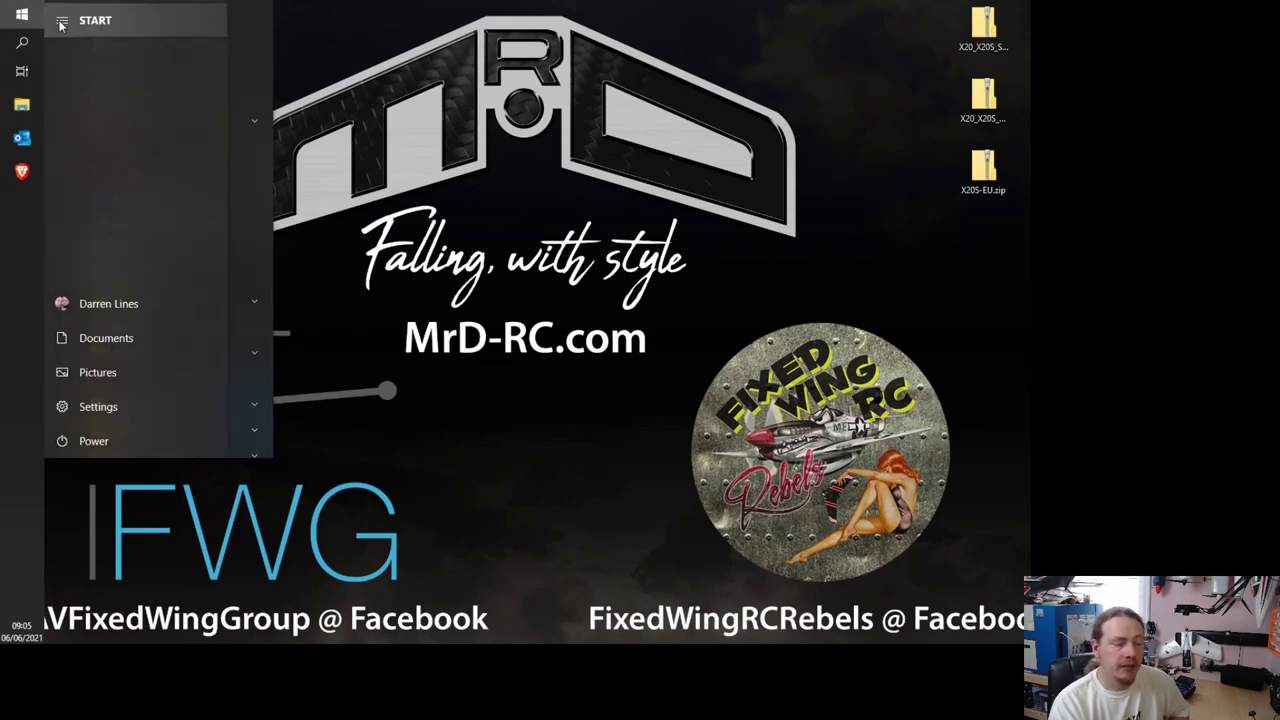
type("e")
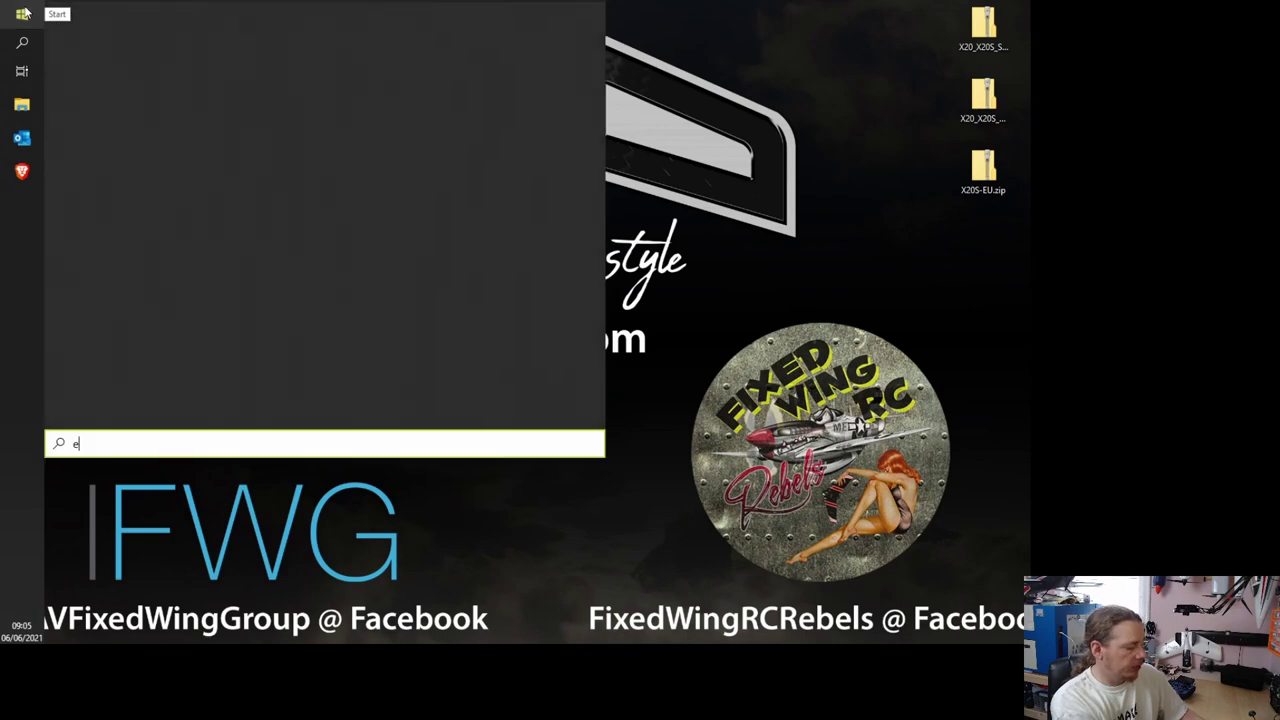
type("xpl")
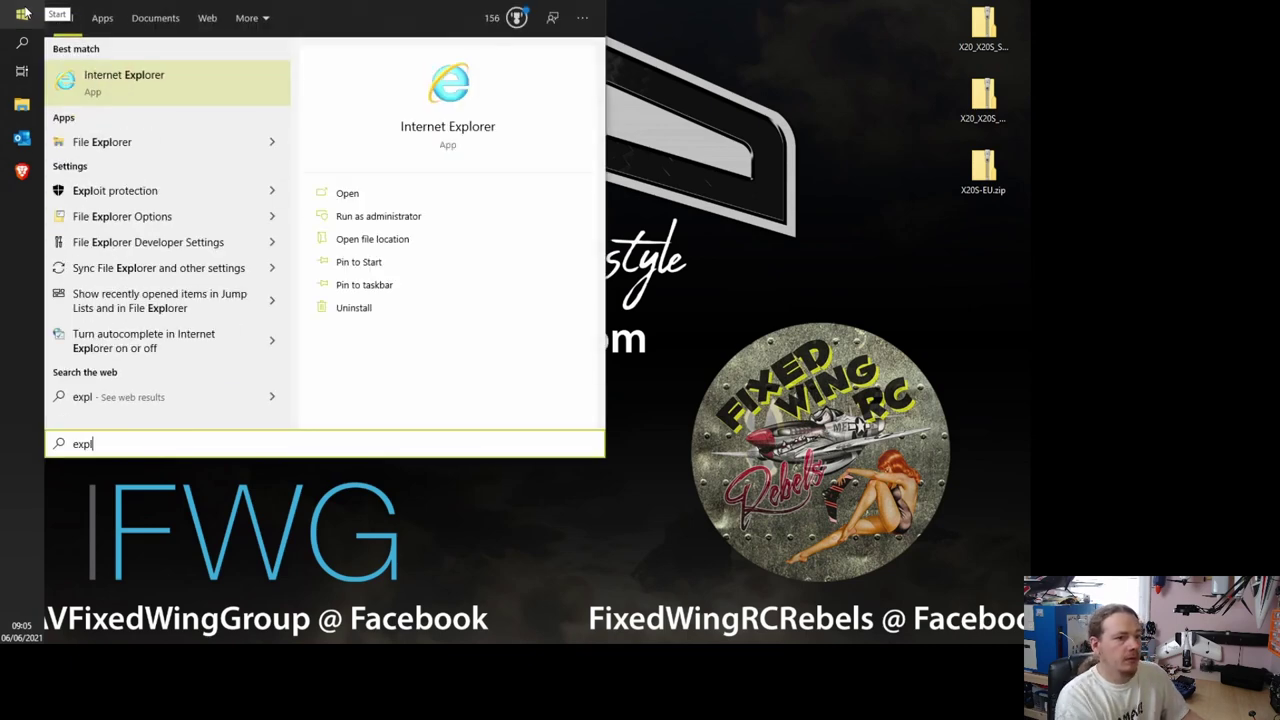
left_click(97, 148)
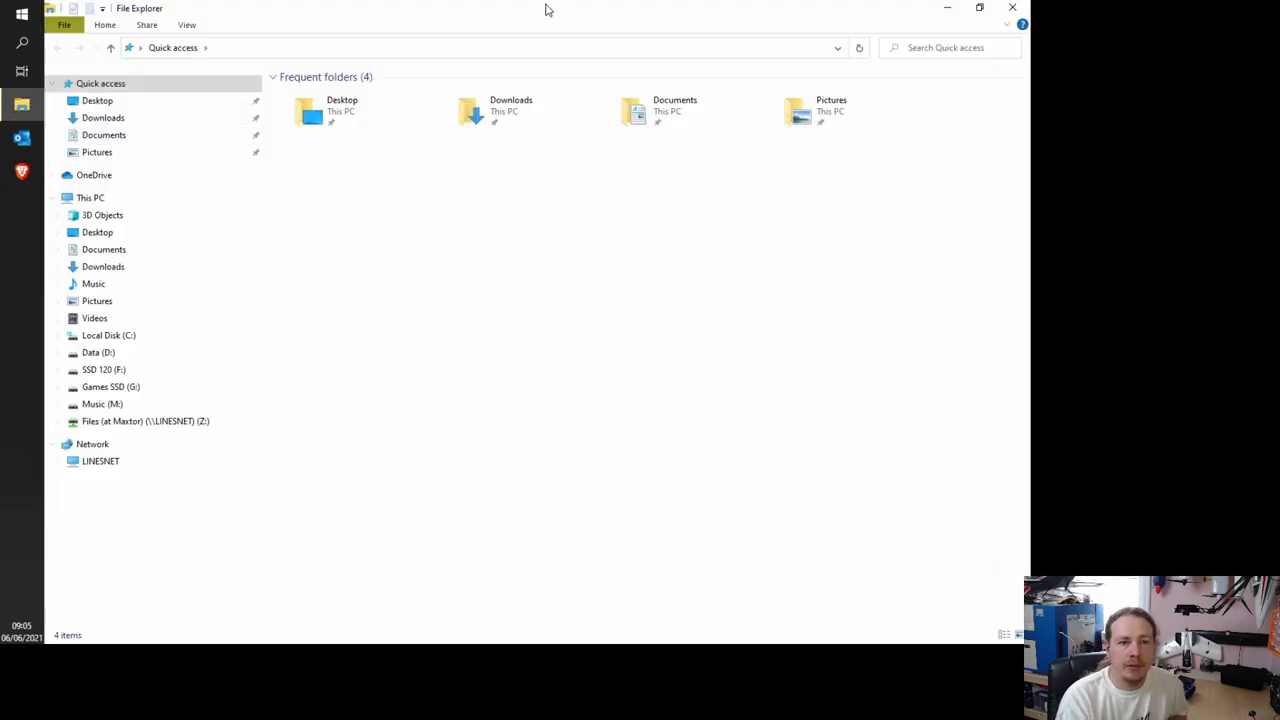
Step: Snap the File Explorer window to the left half of the screen
left_click_drag(548, 11, 3, 176)
left_click(458, 332)
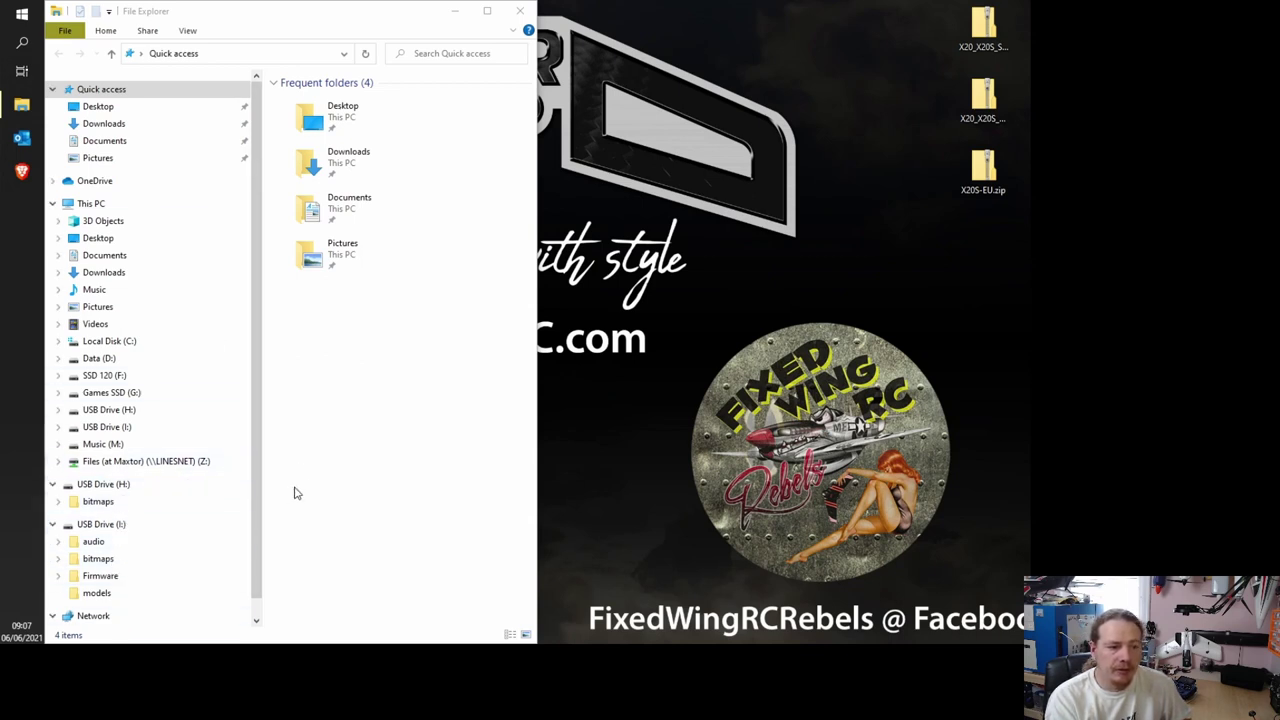
Step: Show This PC's eight drives and check USB Drive (H:) has 5.51 MB free of 7.73 MB
scroll(256, 513, "down", 1)
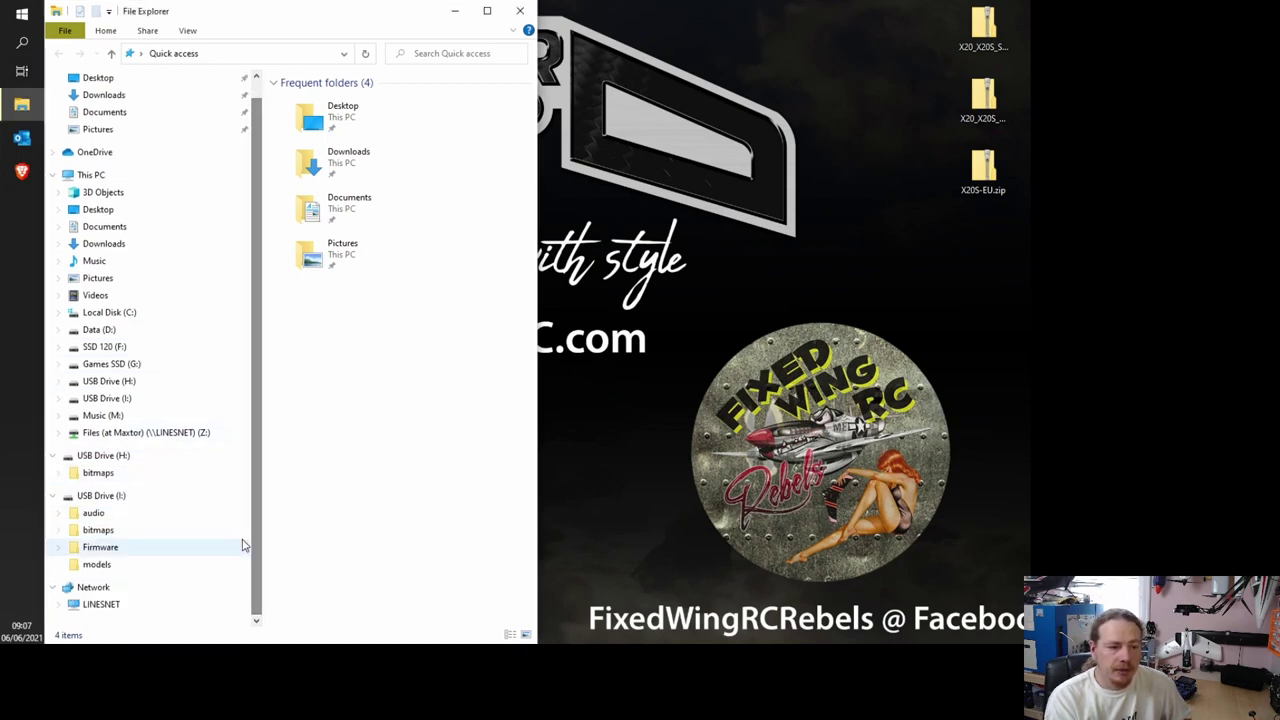
left_click(90, 176)
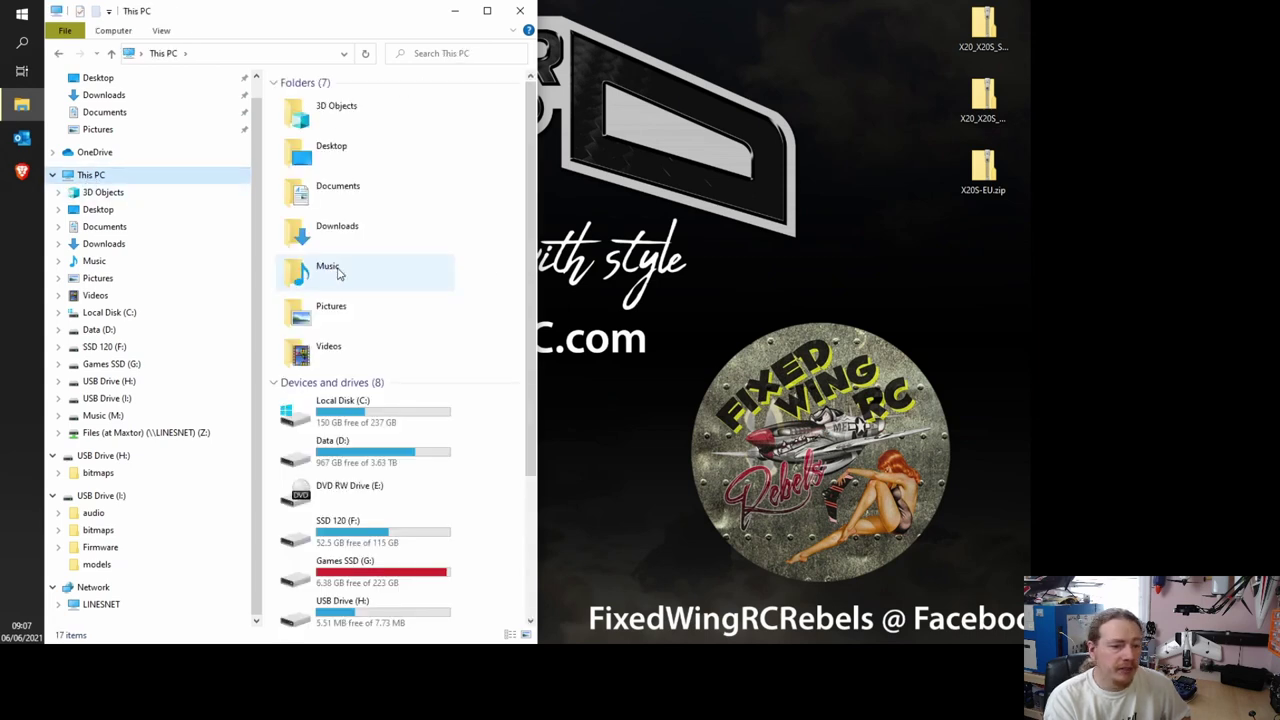
left_click_drag(533, 246, 536, 425)
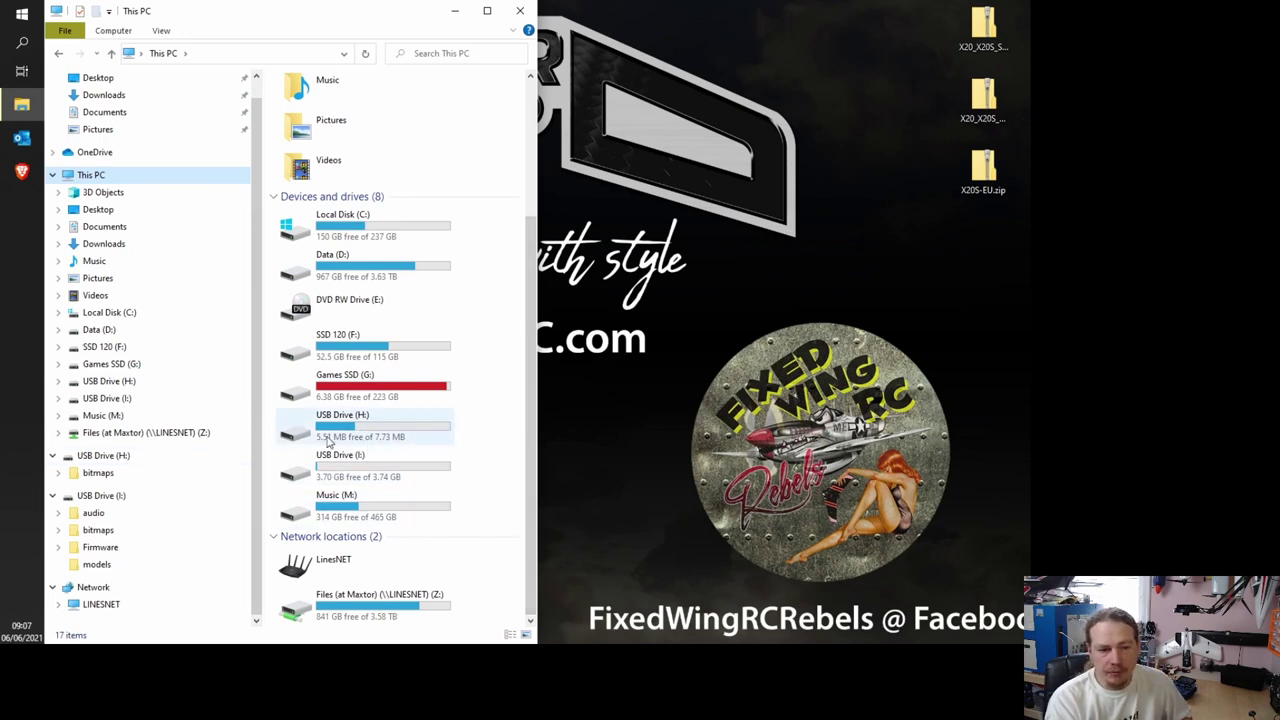
mouse_move(358, 428)
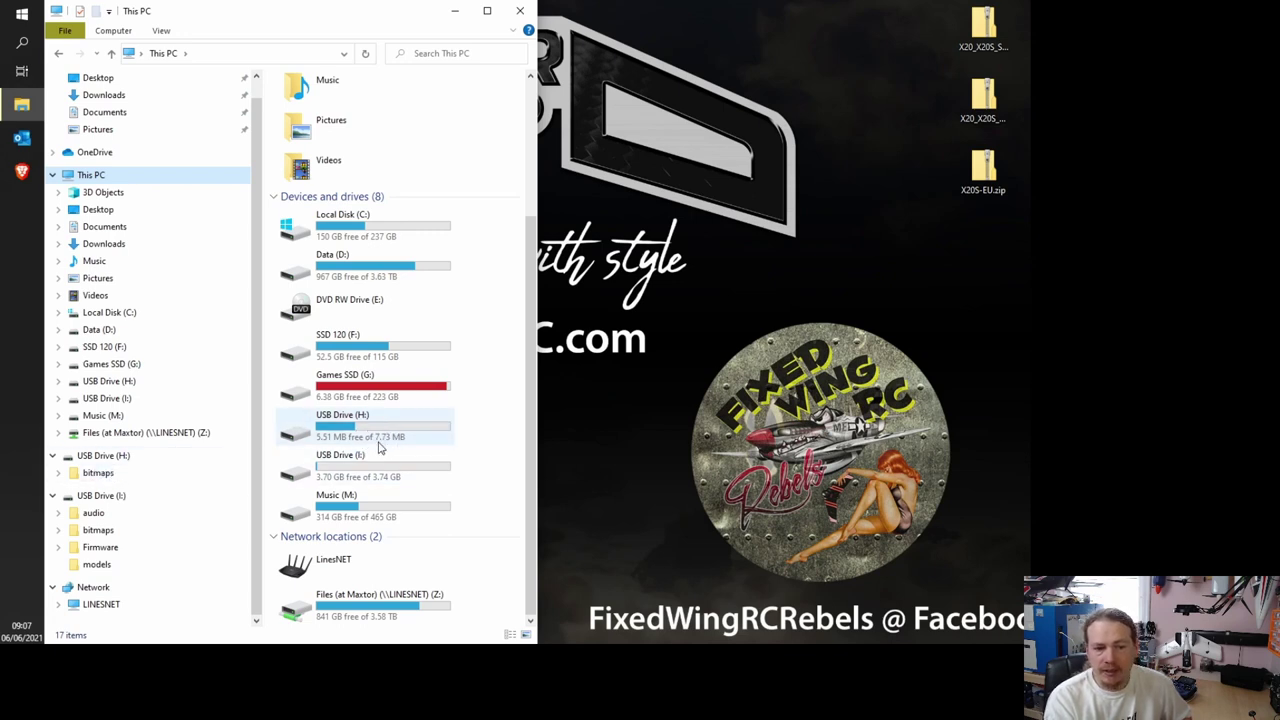
mouse_move(384, 450)
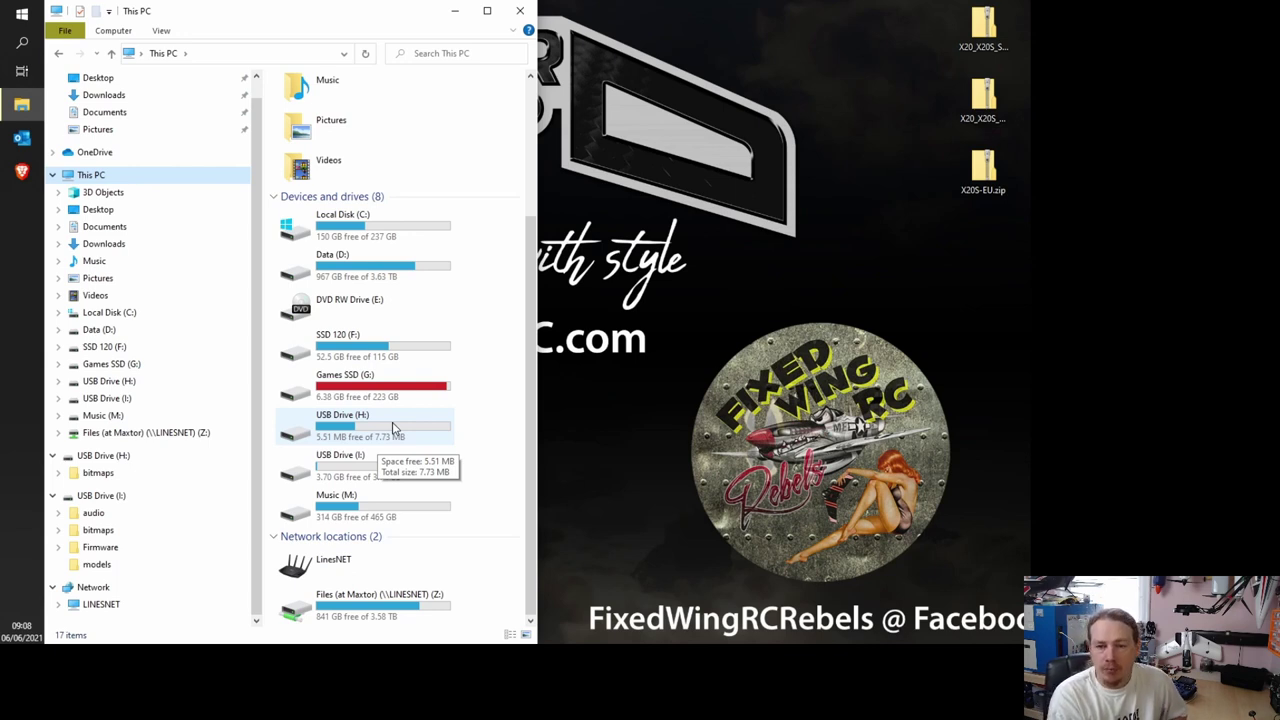
Step: Open X20_X20S_FLASH.zip in a right-side window, with USB Drive (H:) shown on the left
left_click(990, 40)
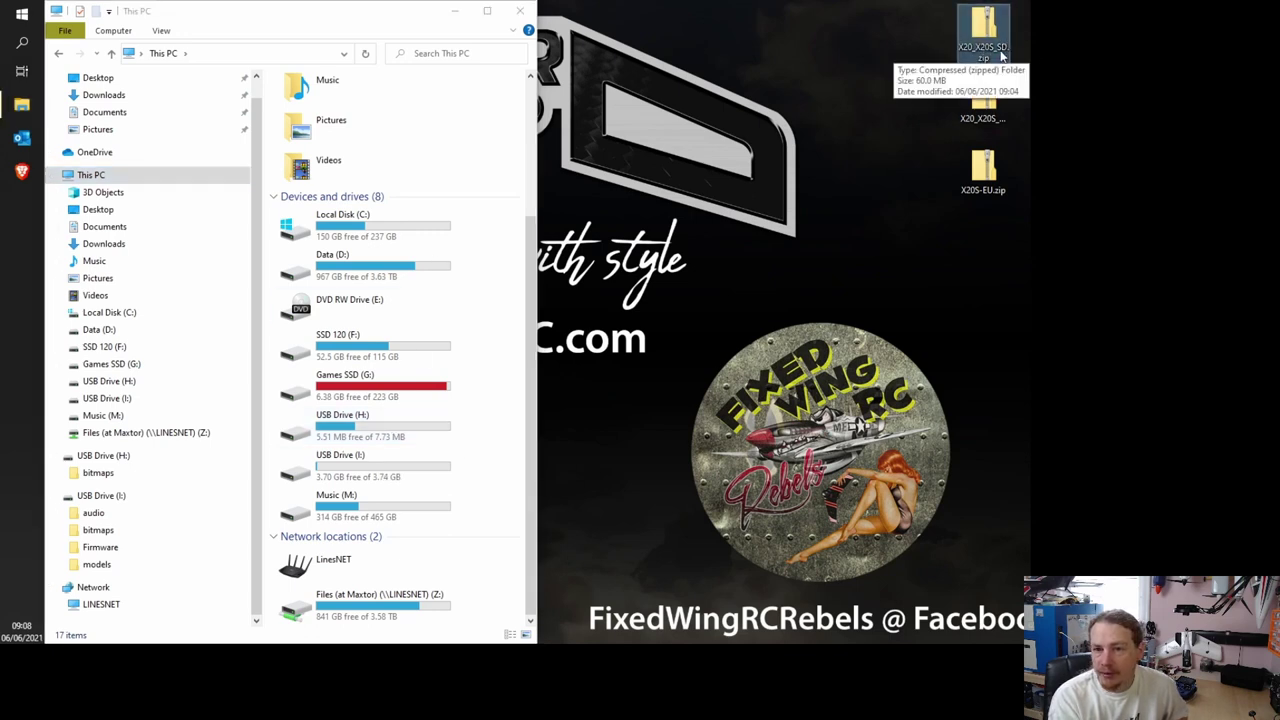
left_click(983, 100)
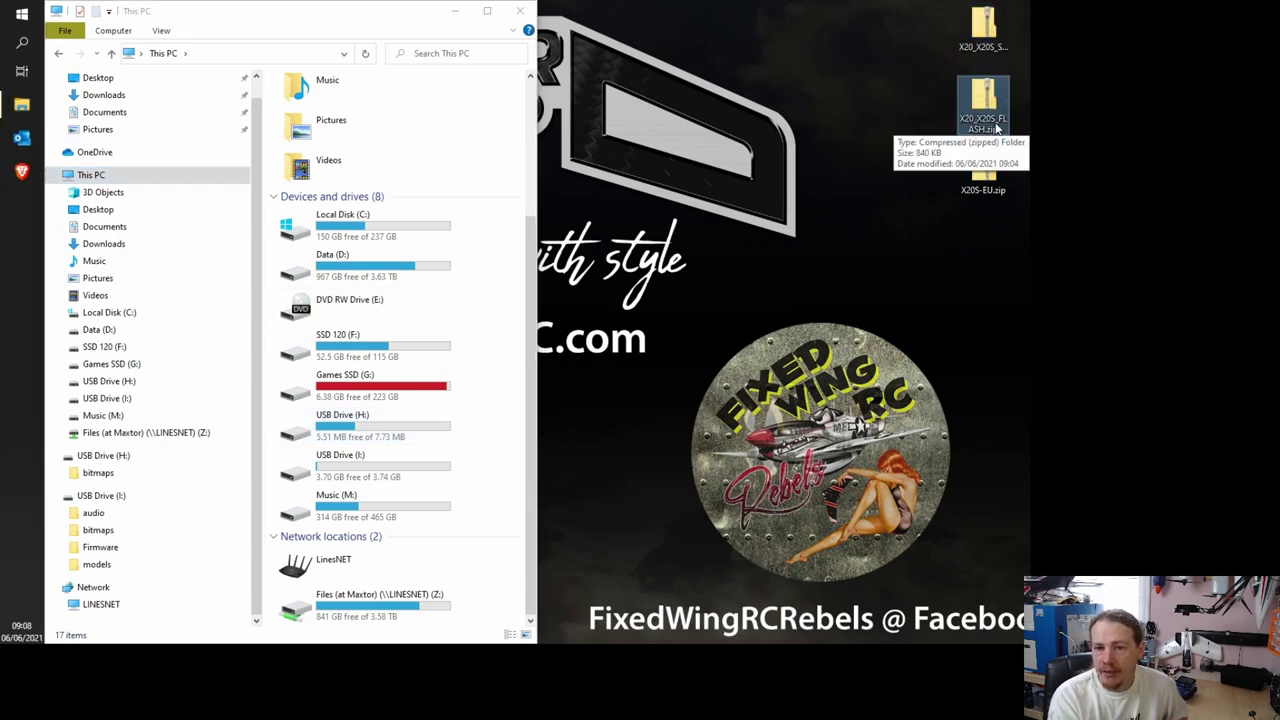
left_click(946, 110)
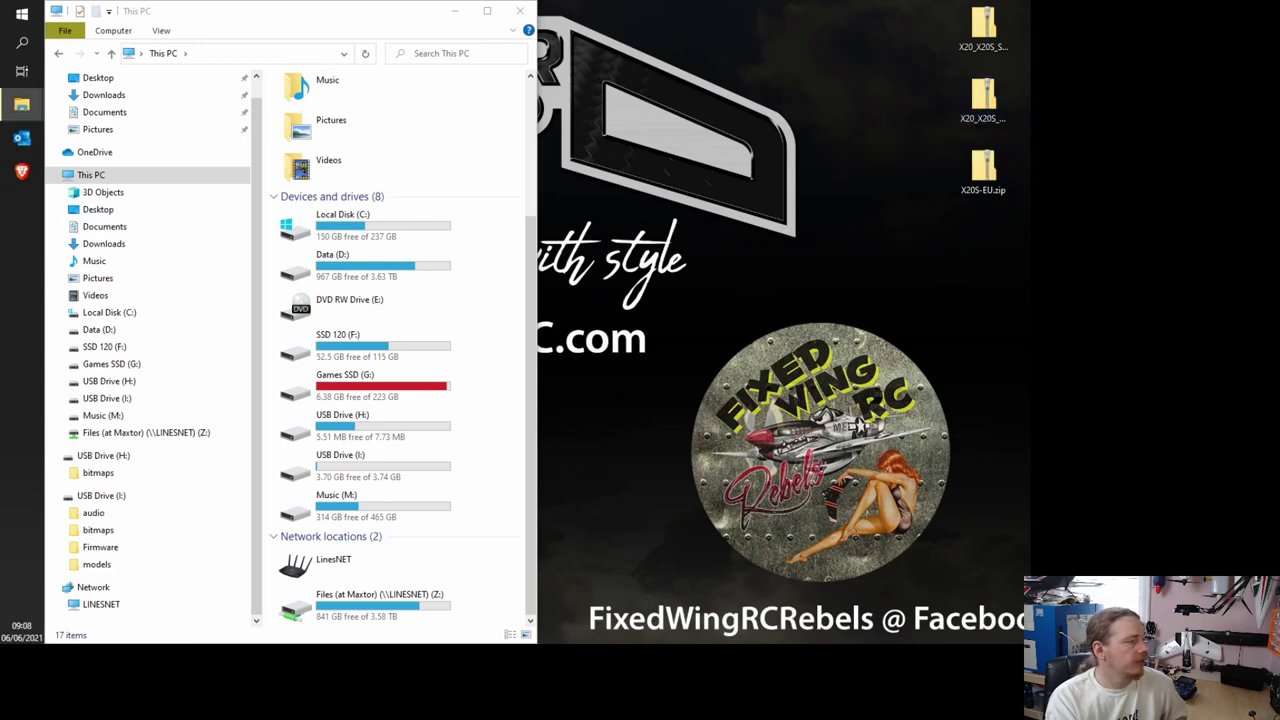
left_click_drag(480, 191, 904, 142)
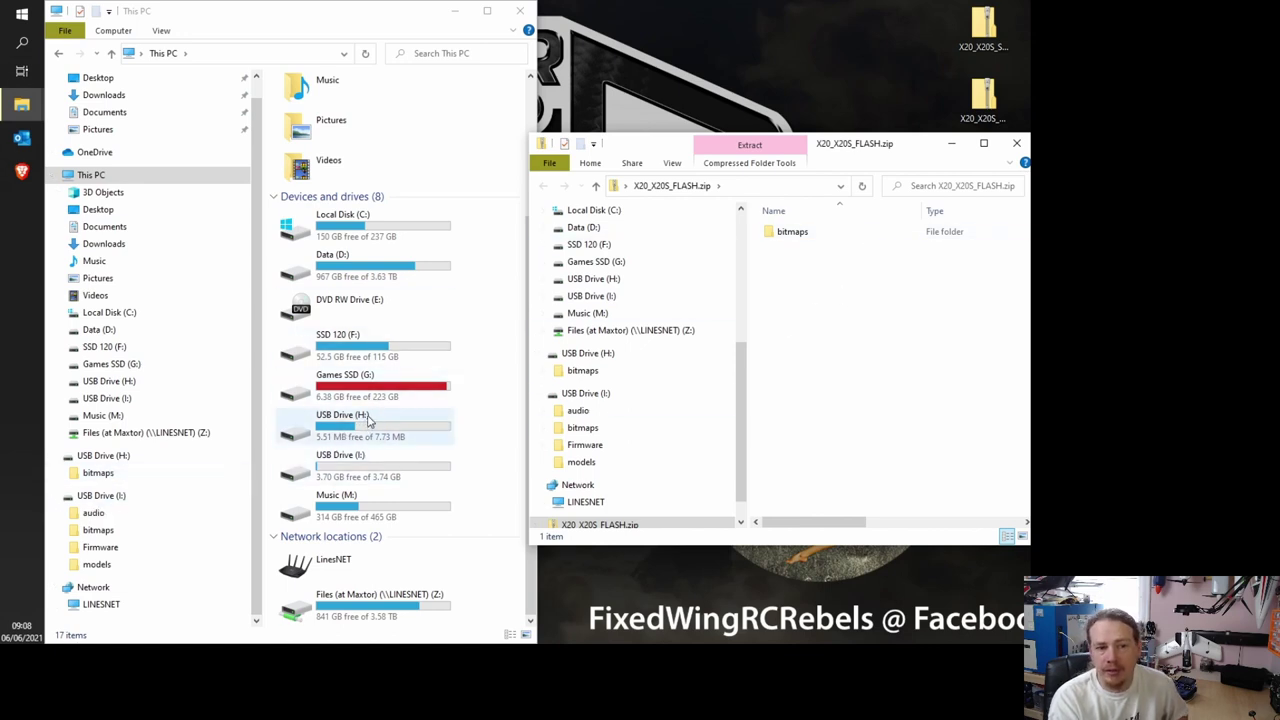
left_click(104, 457)
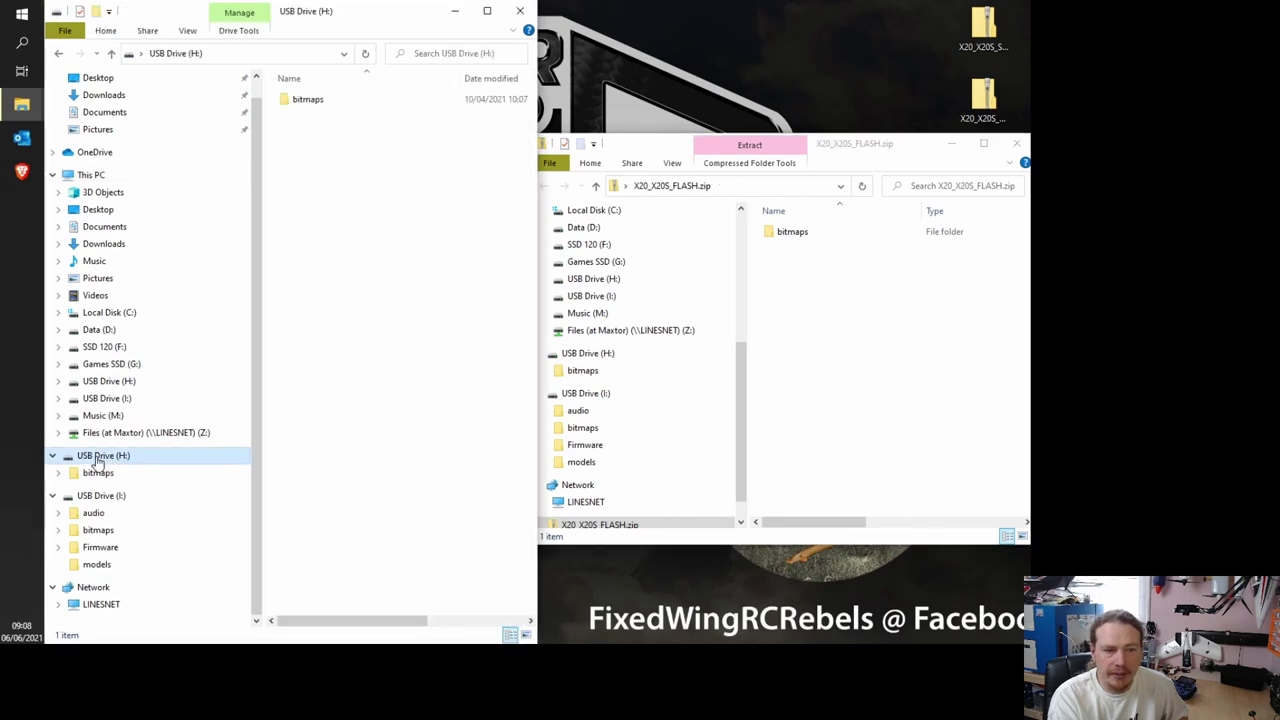
Step: Copy the zip's bitmaps folder onto USB Drive (H:), replacing the existing files
left_click(778, 240)
left_click_drag(778, 240, 390, 211)
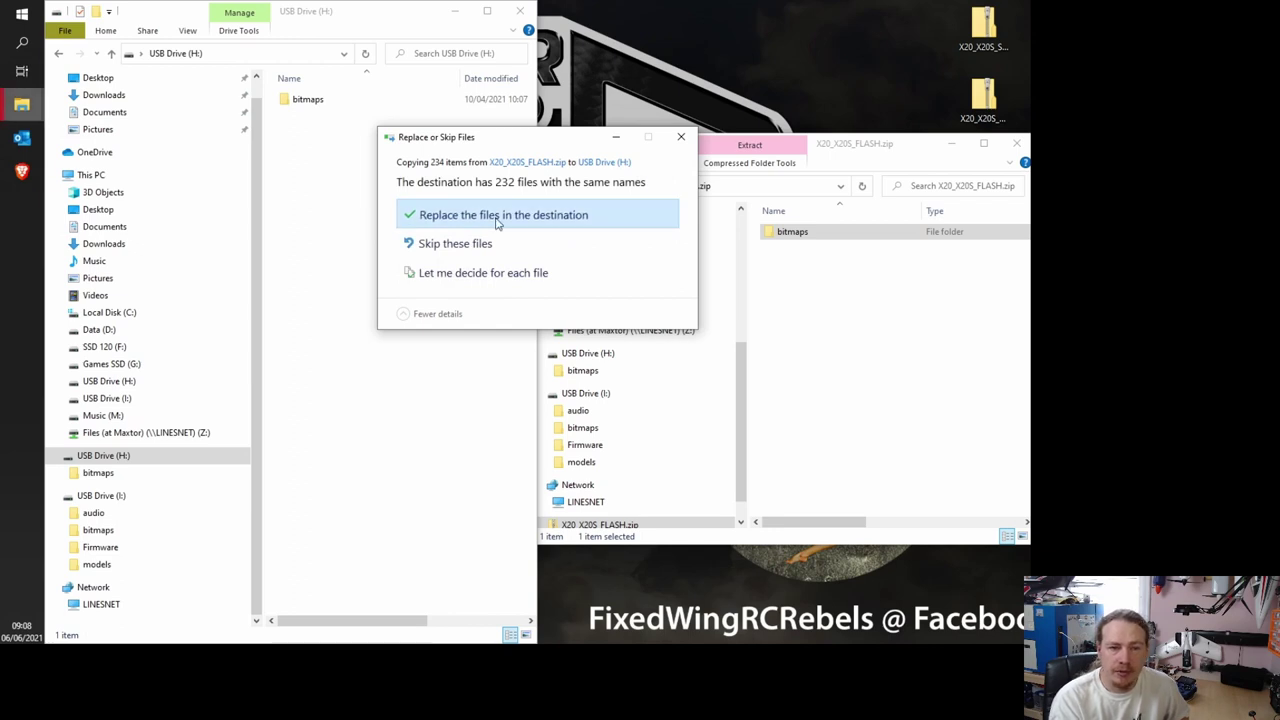
left_click(496, 222)
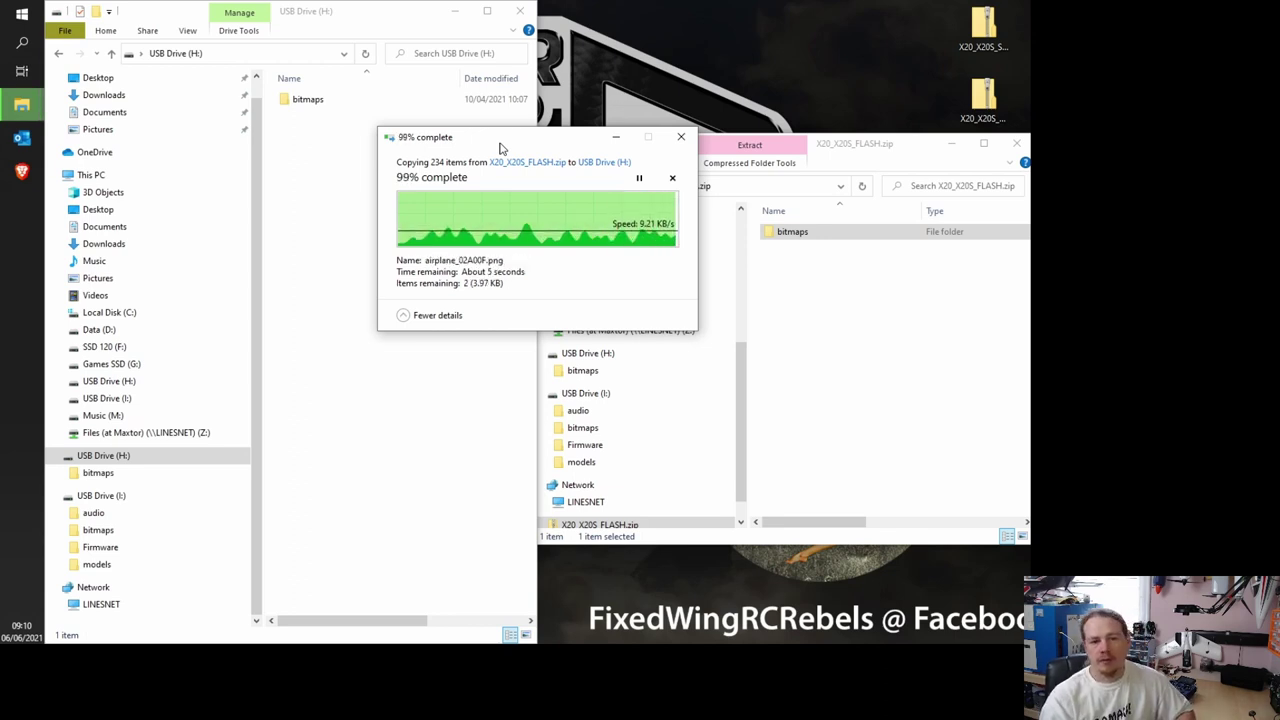
Step: Close the X20_X20S_FLASH.zip window and move its desktop icon out of the way
left_click(1016, 143)
left_click(983, 100)
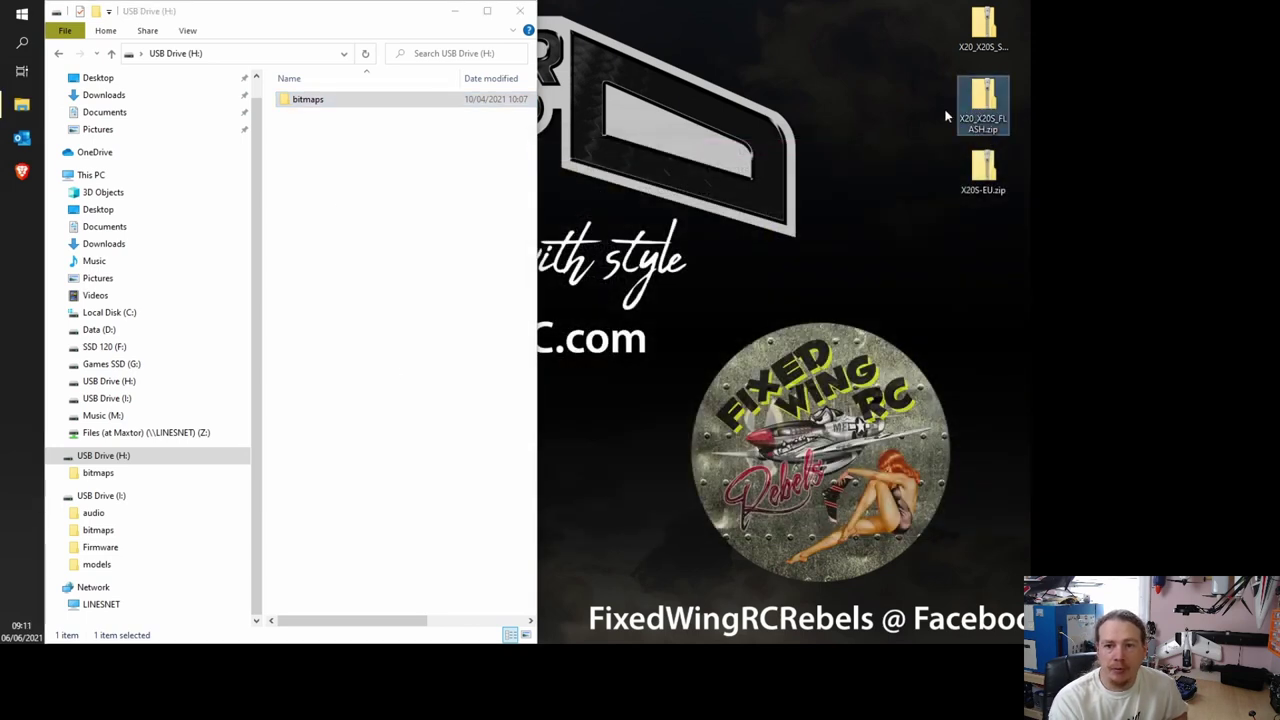
left_click_drag(984, 112, 990, 608)
Step: Open USB Drive (I:) from This PC to list audio, bitmaps, Firmware, models and radio.bin
left_click_drag(985, 165, 985, 100)
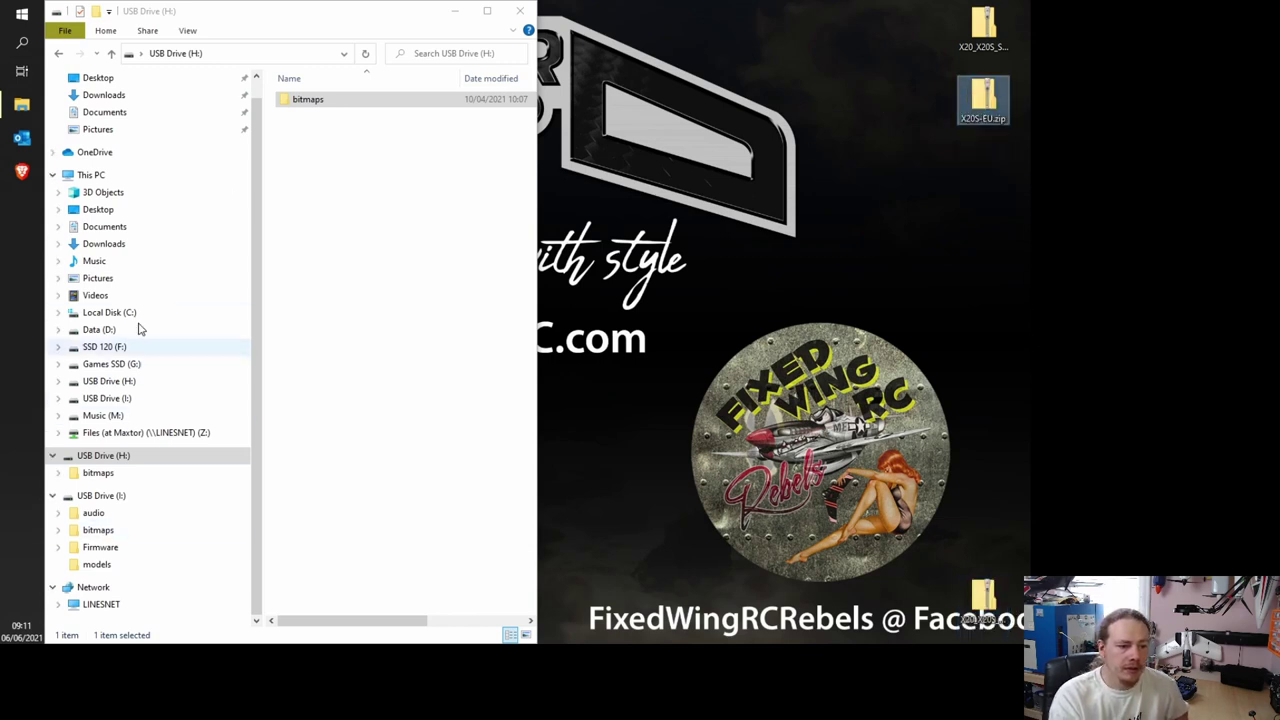
left_click(92, 175)
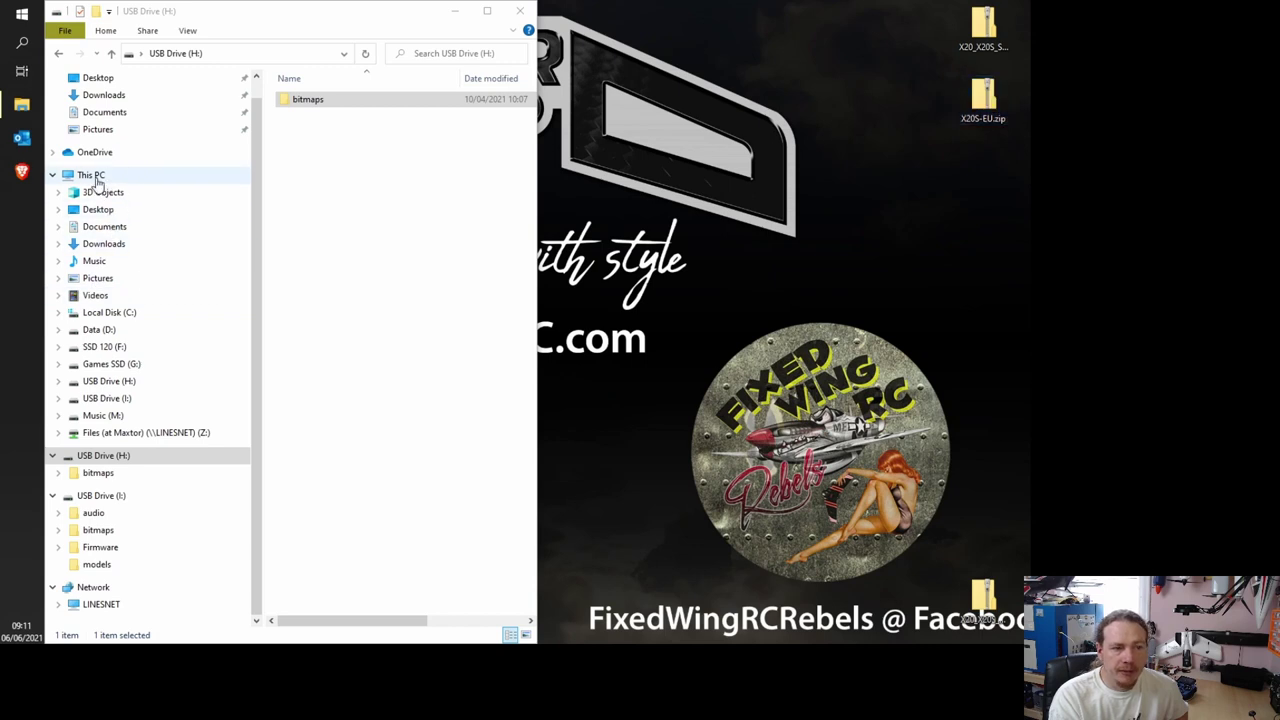
scroll(380, 428, "down", 3)
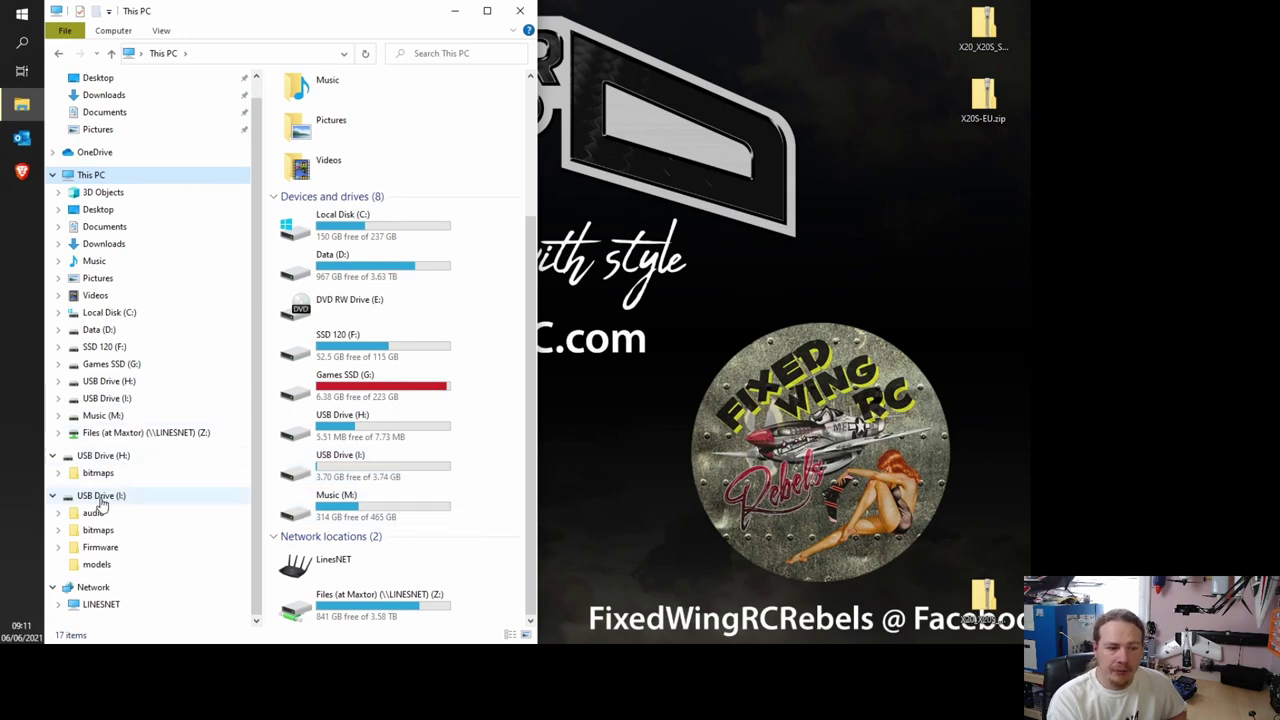
double_click(378, 465)
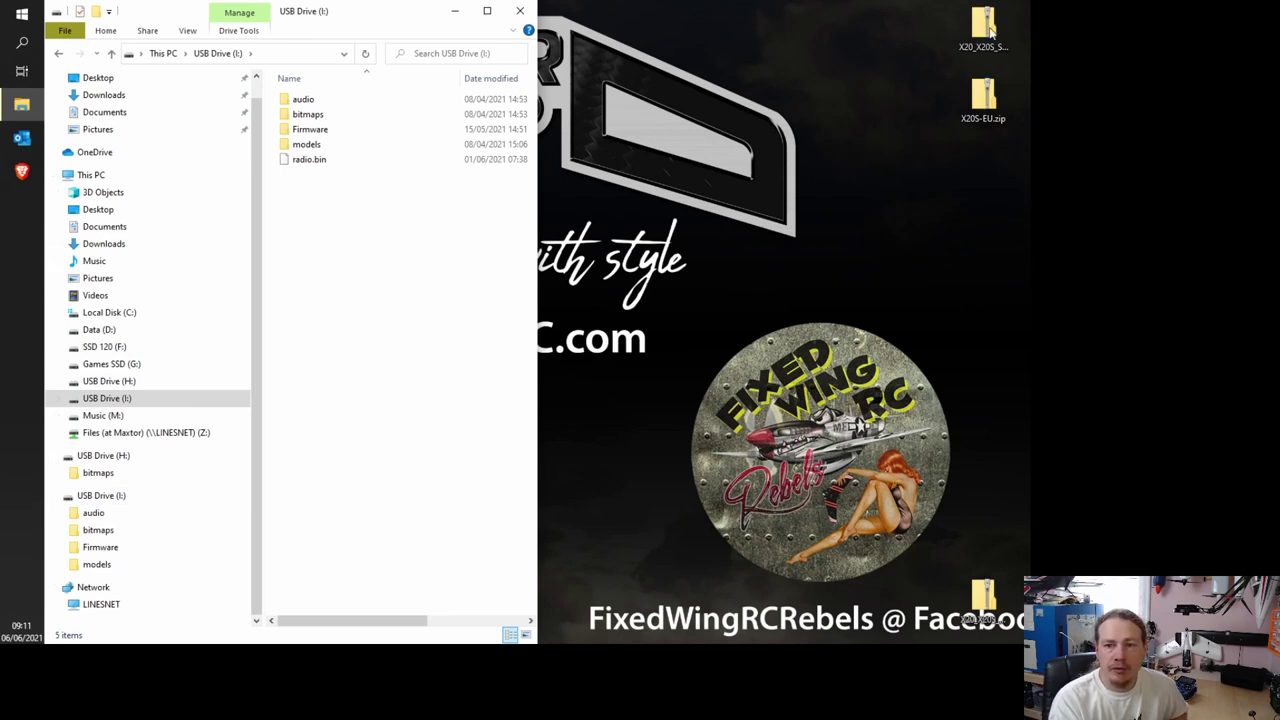
Step: Copy all 995 items in the SD zip's audio and bitmaps folders to drive I:, replacing existing files
left_click(986, 32)
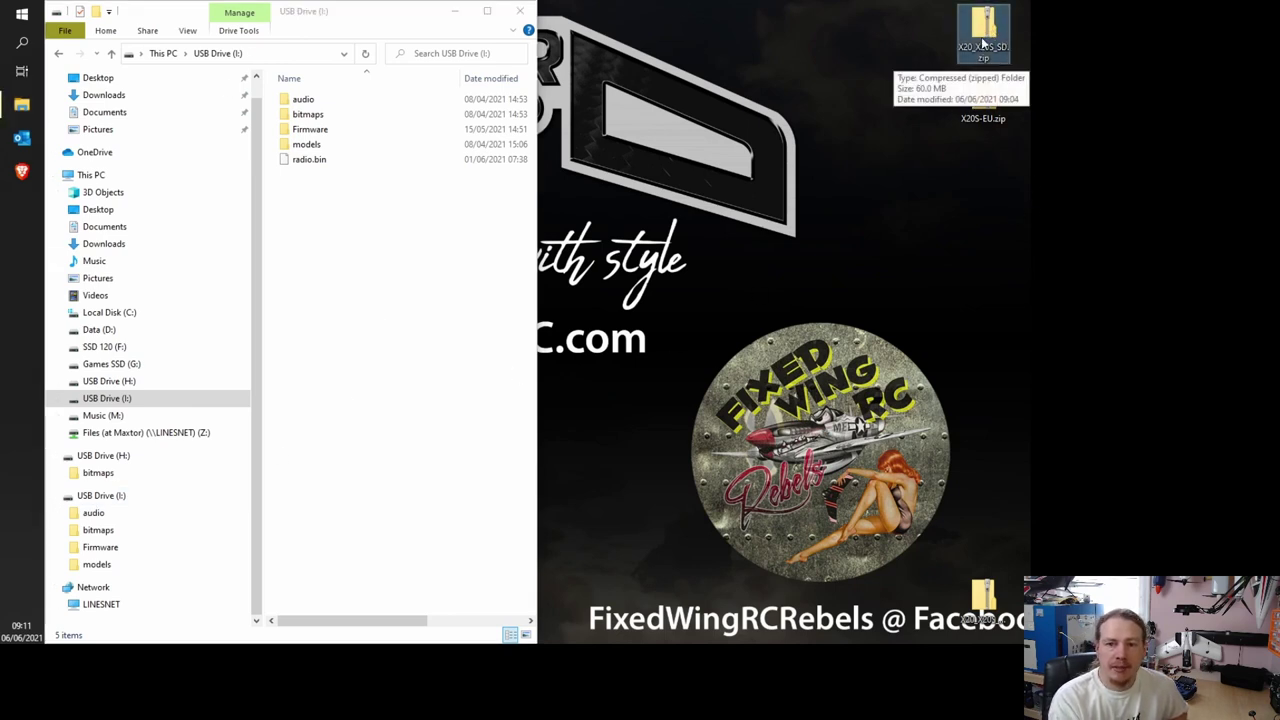
double_click(984, 44)
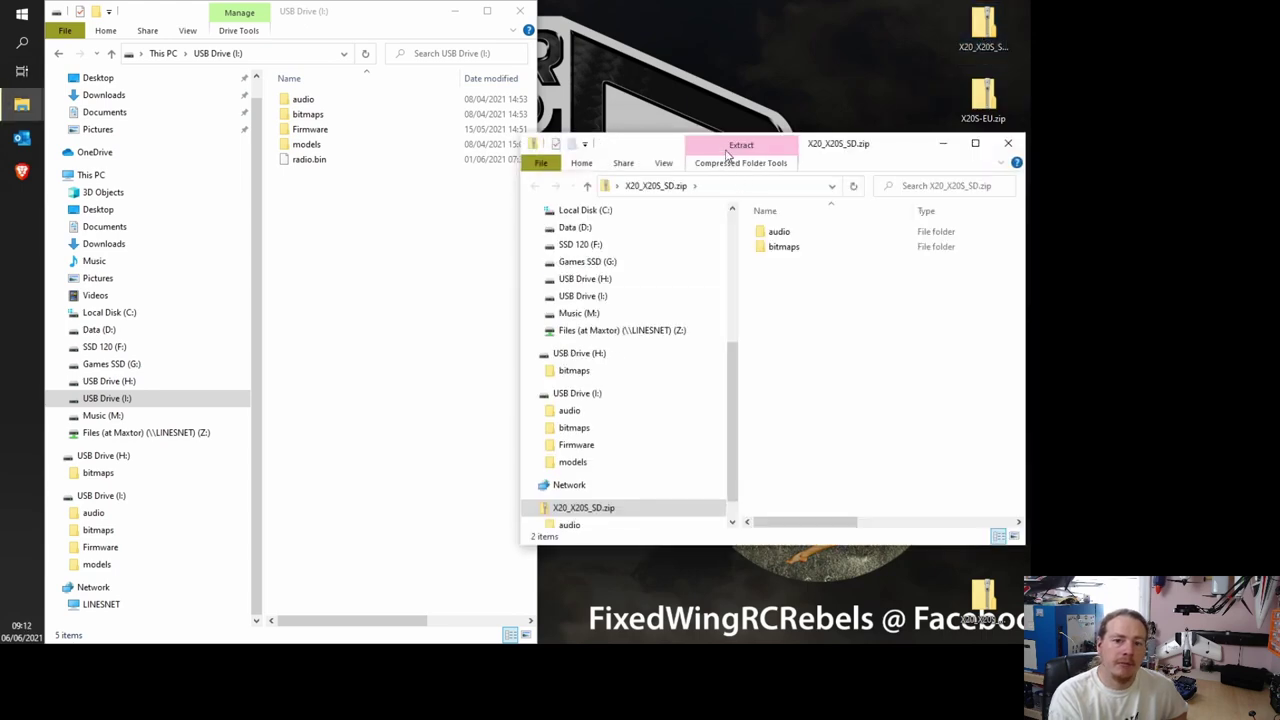
left_click_drag(787, 280, 343, 253)
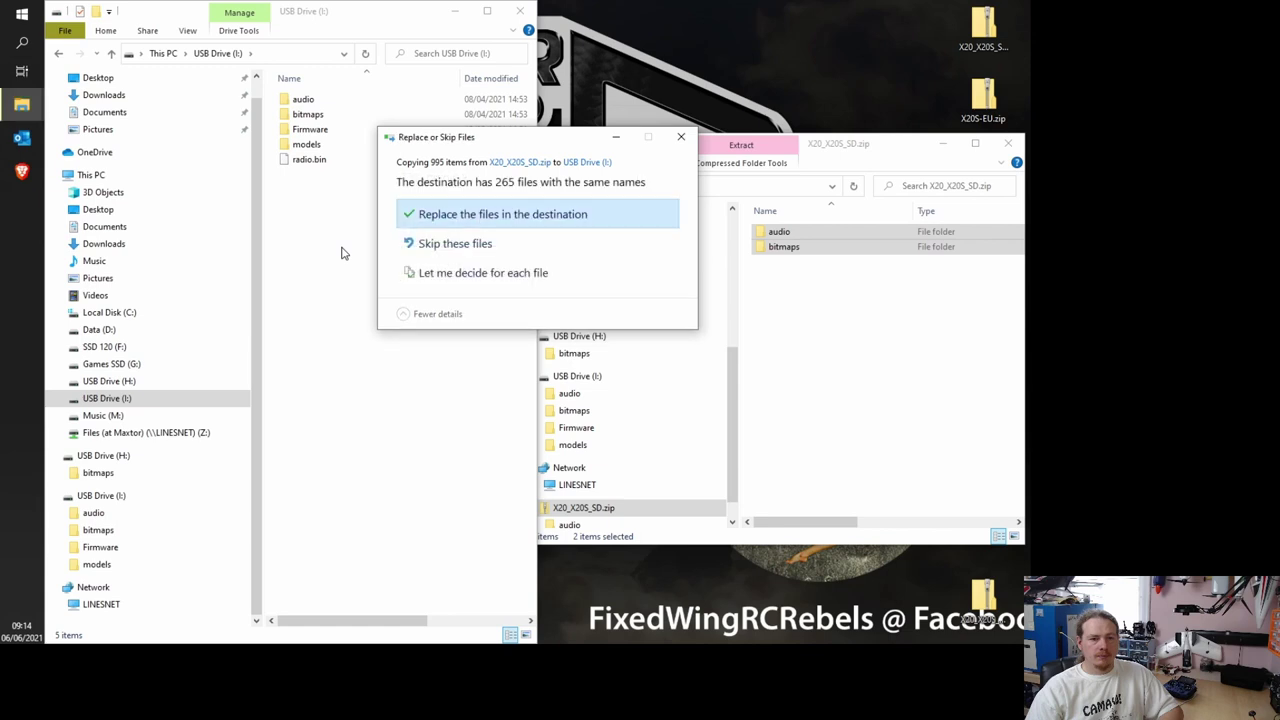
left_click(469, 216)
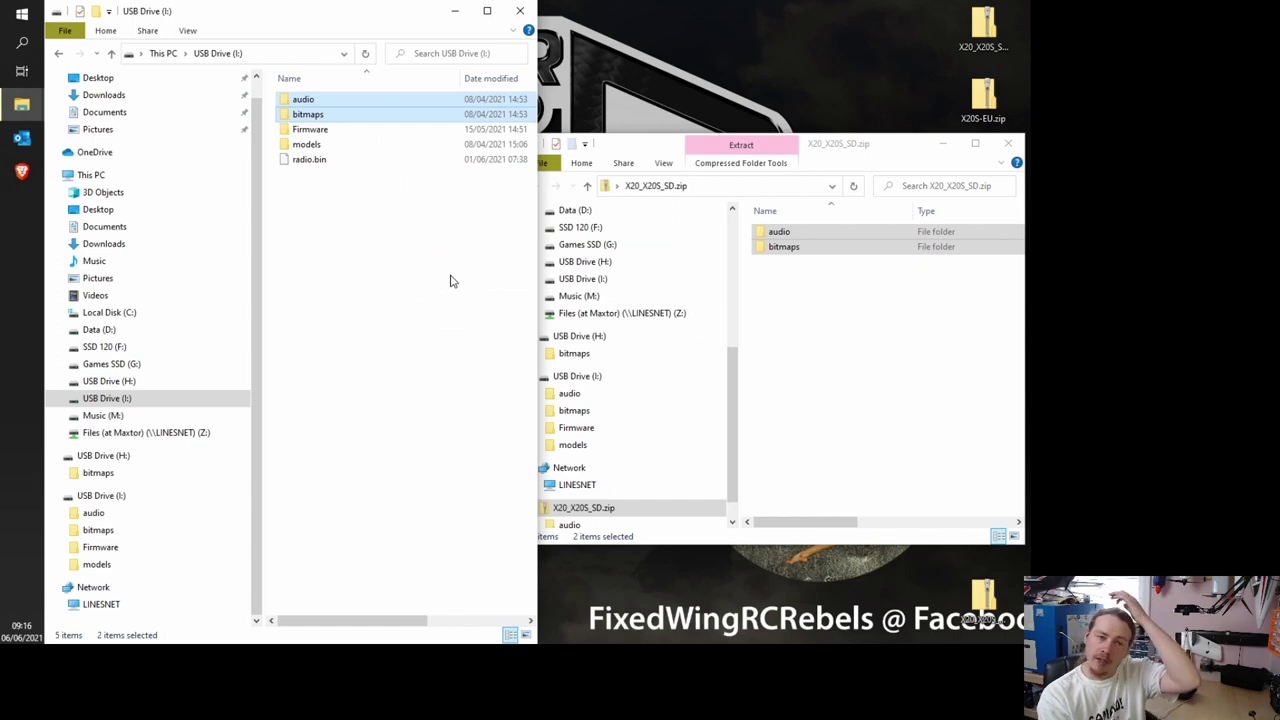
left_click(890, 143)
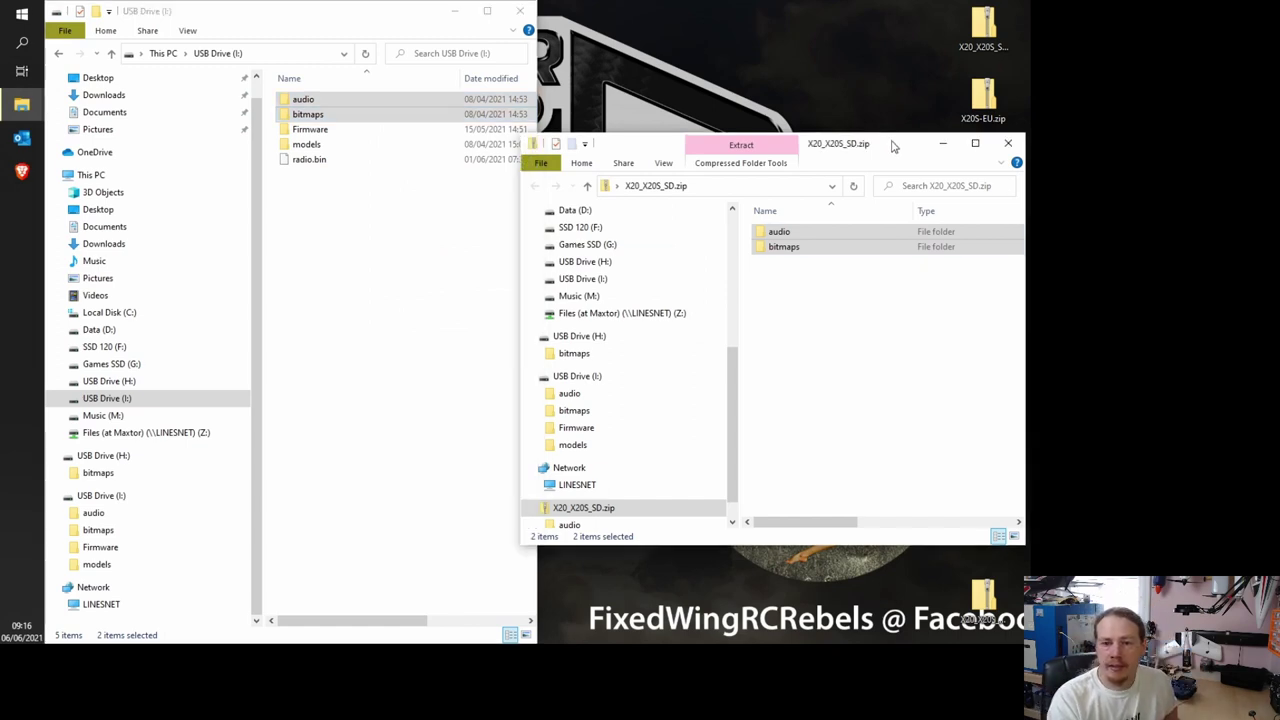
Step: Place firmware.bin (3.53 MB) from X20S-EU.zip's X20S-EU folder in the root of USB Drive (I:)
left_click(1008, 143)
left_click_drag(983, 28, 978, 536)
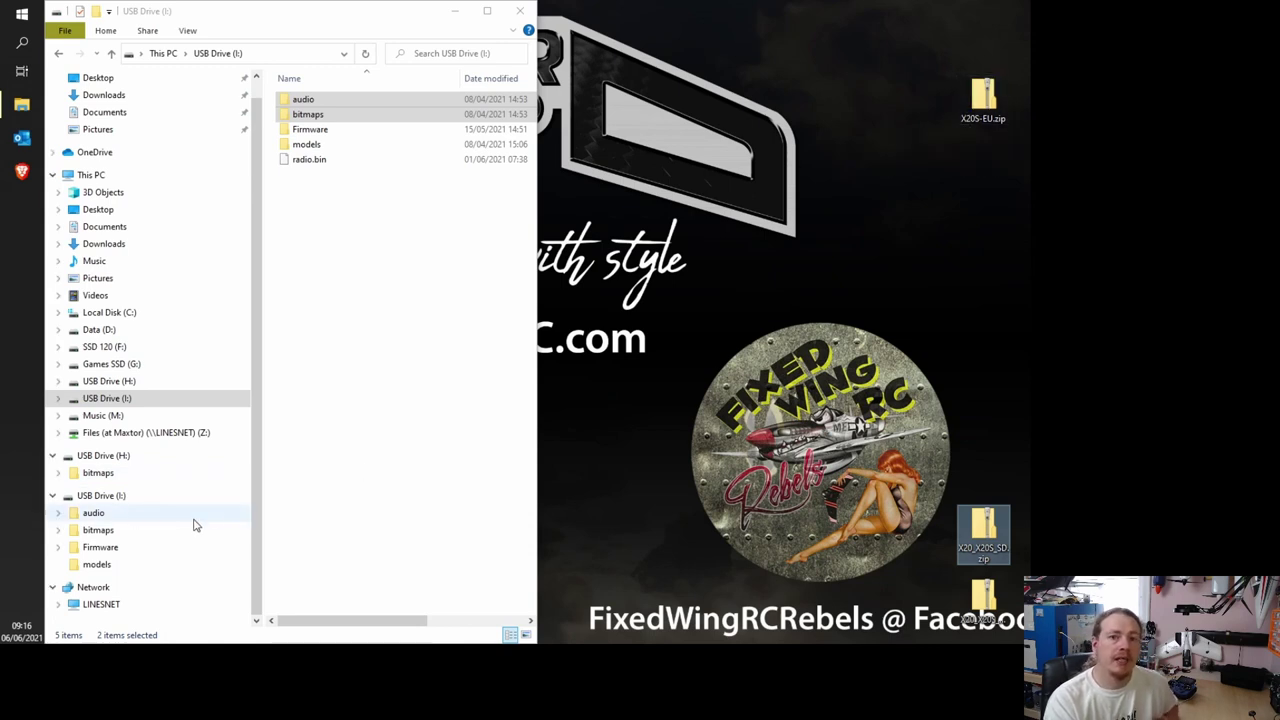
left_click(105, 500)
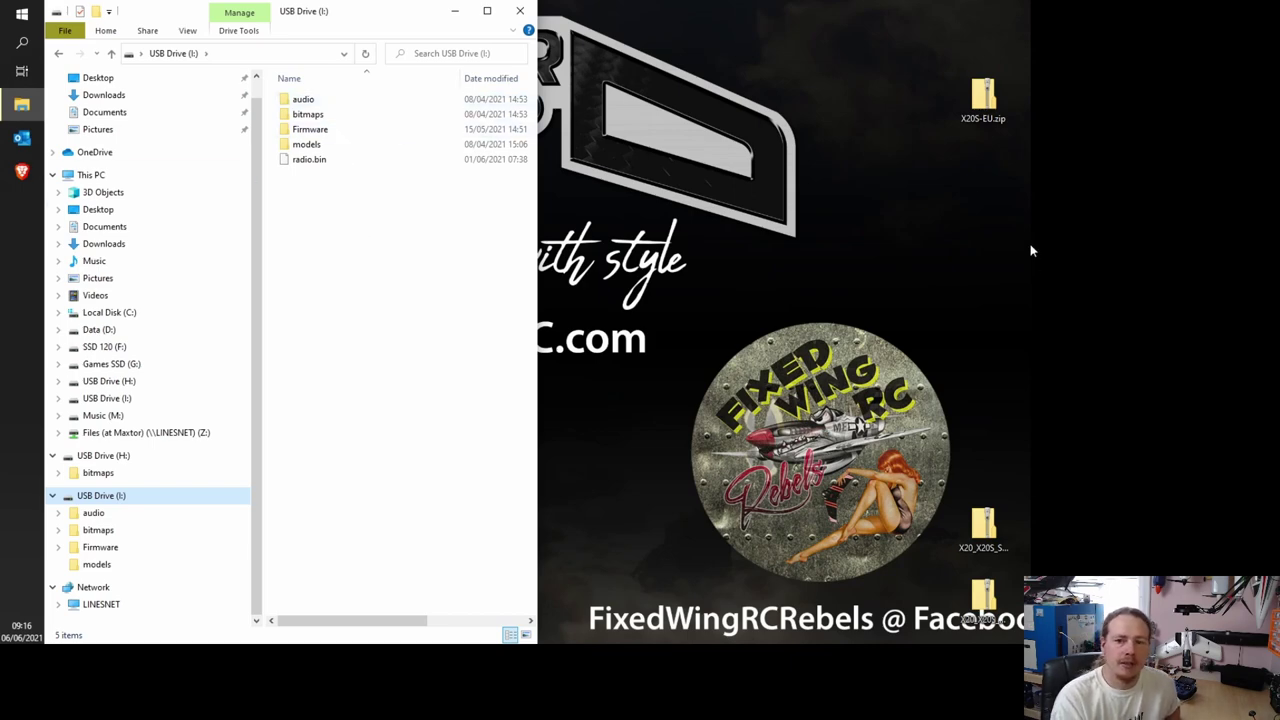
double_click(984, 100)
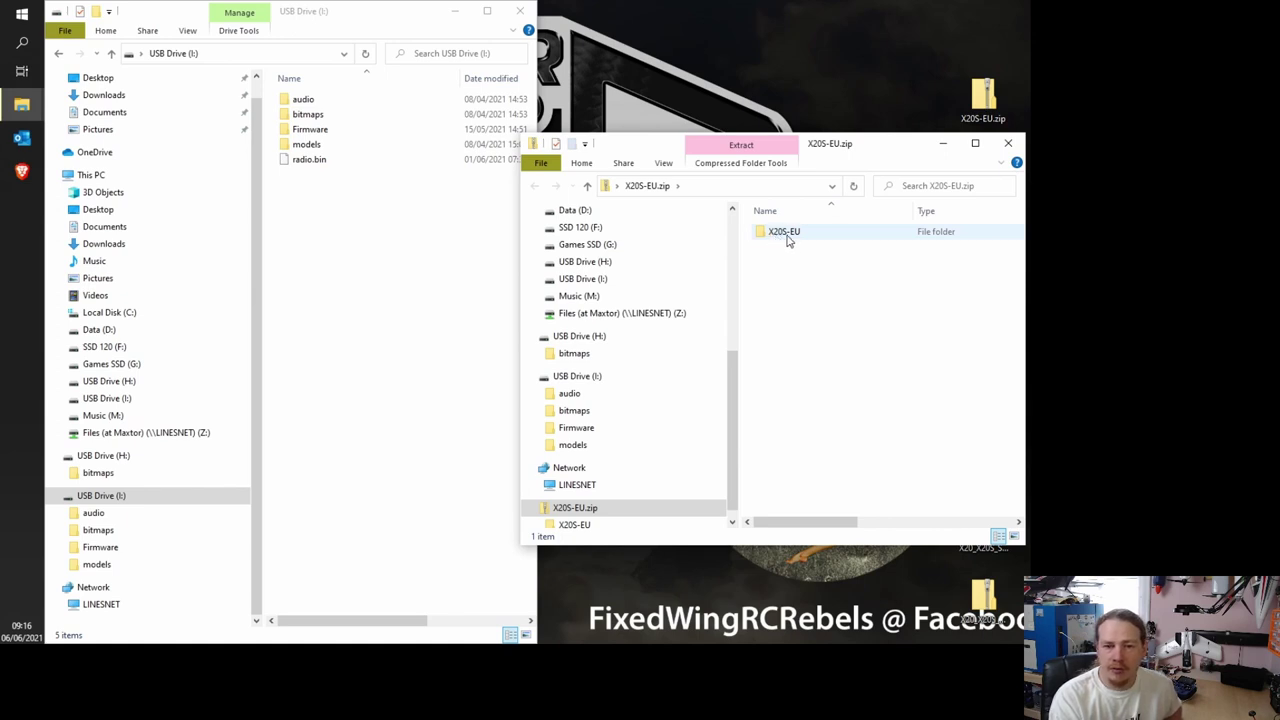
double_click(795, 234)
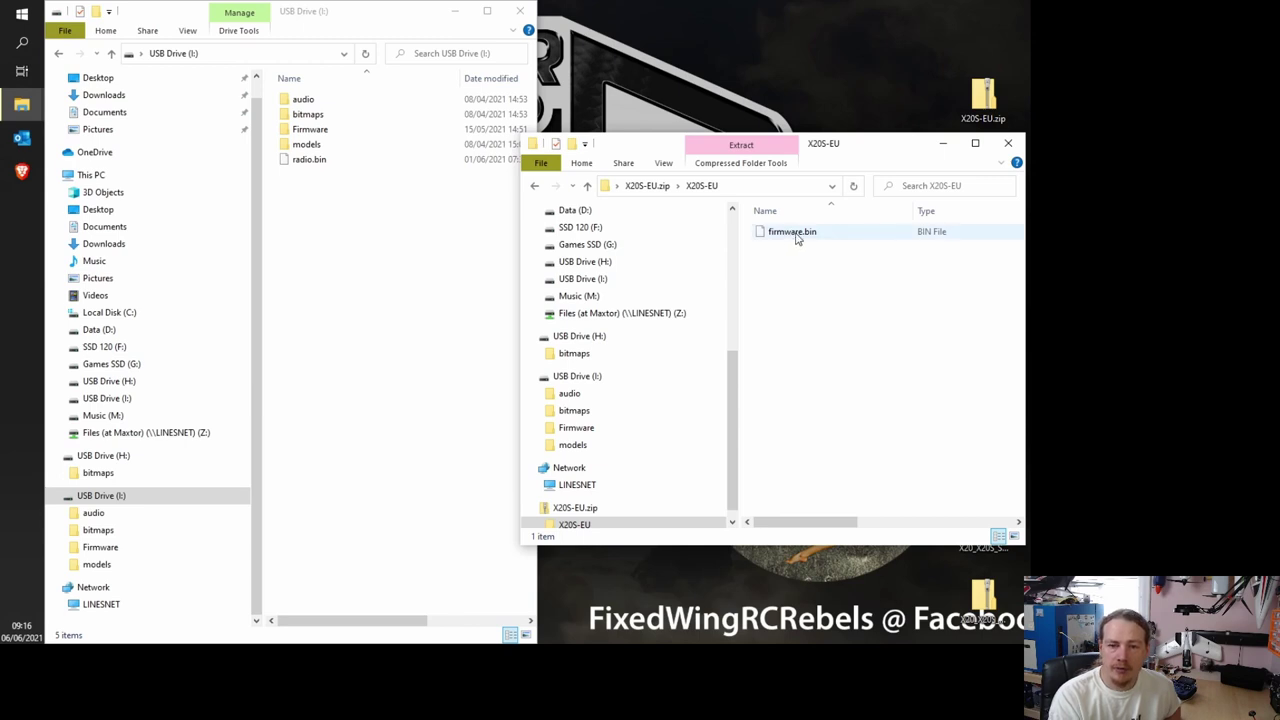
left_click_drag(797, 237, 343, 262)
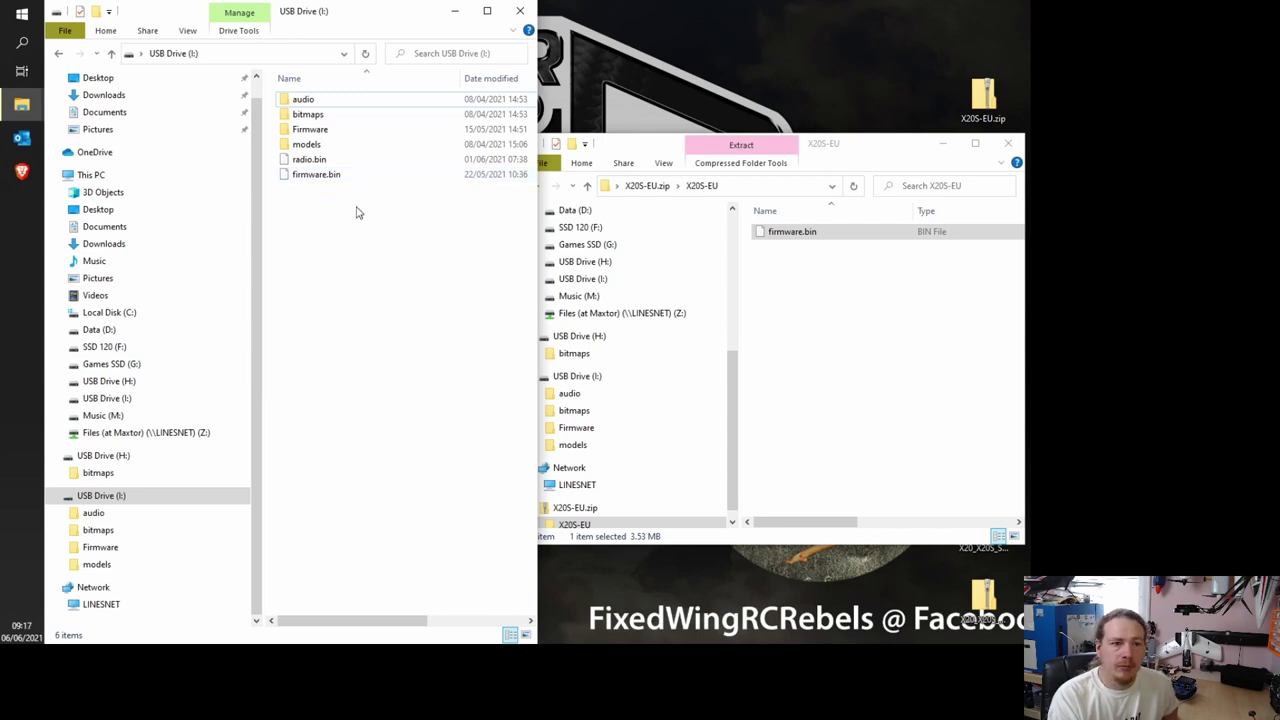
left_click(1008, 143)
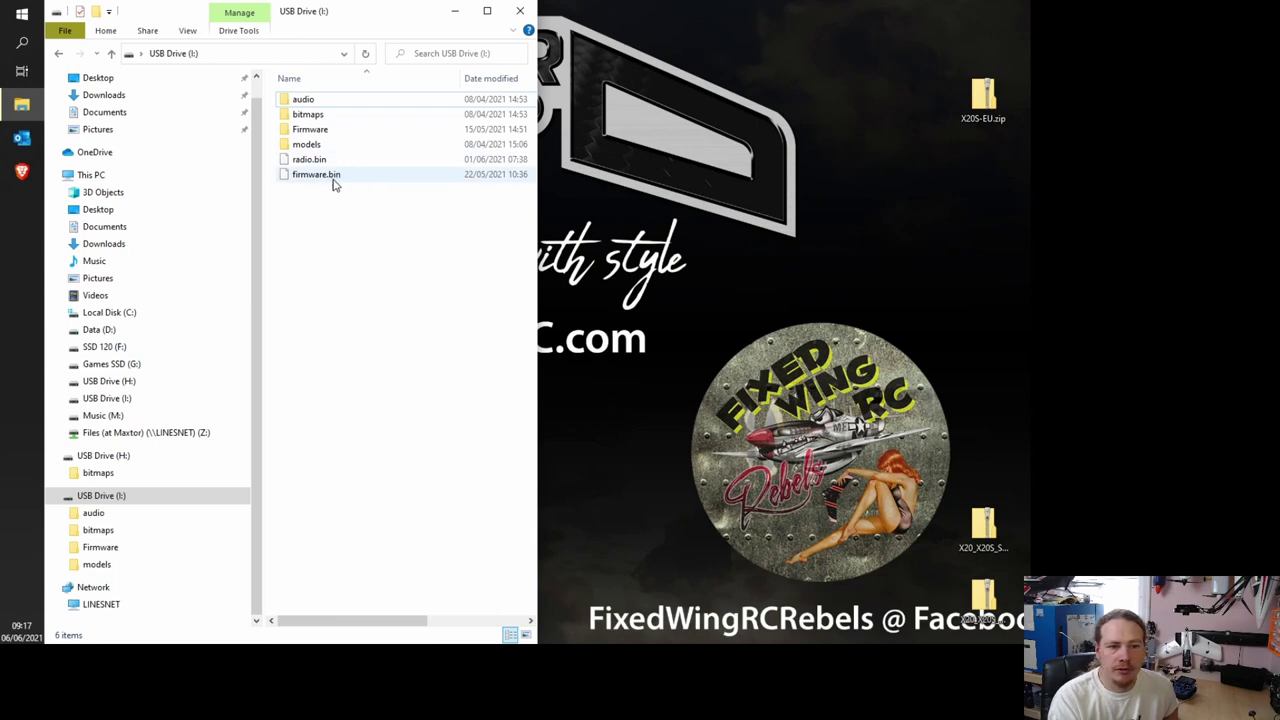
Step: Untick 'Hide extensions for known file types' in Folder Options so the .bin endings appear
left_click(191, 32)
left_click(405, 58)
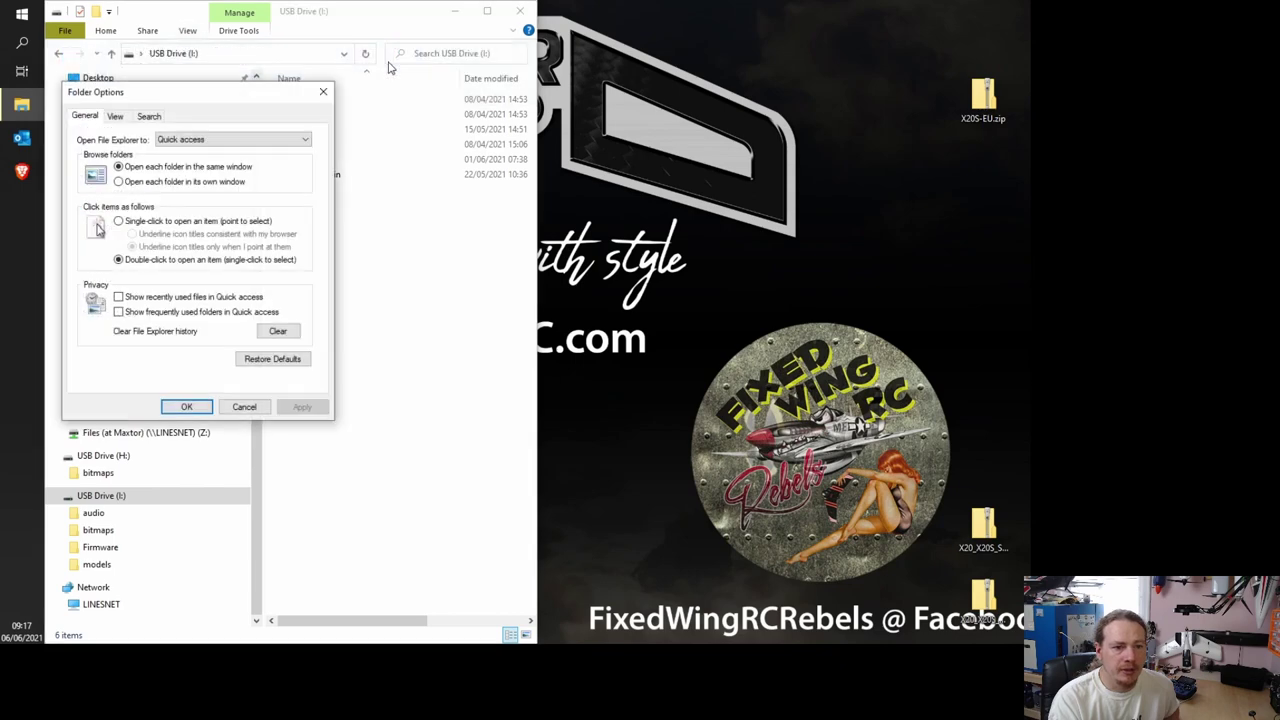
left_click(116, 117)
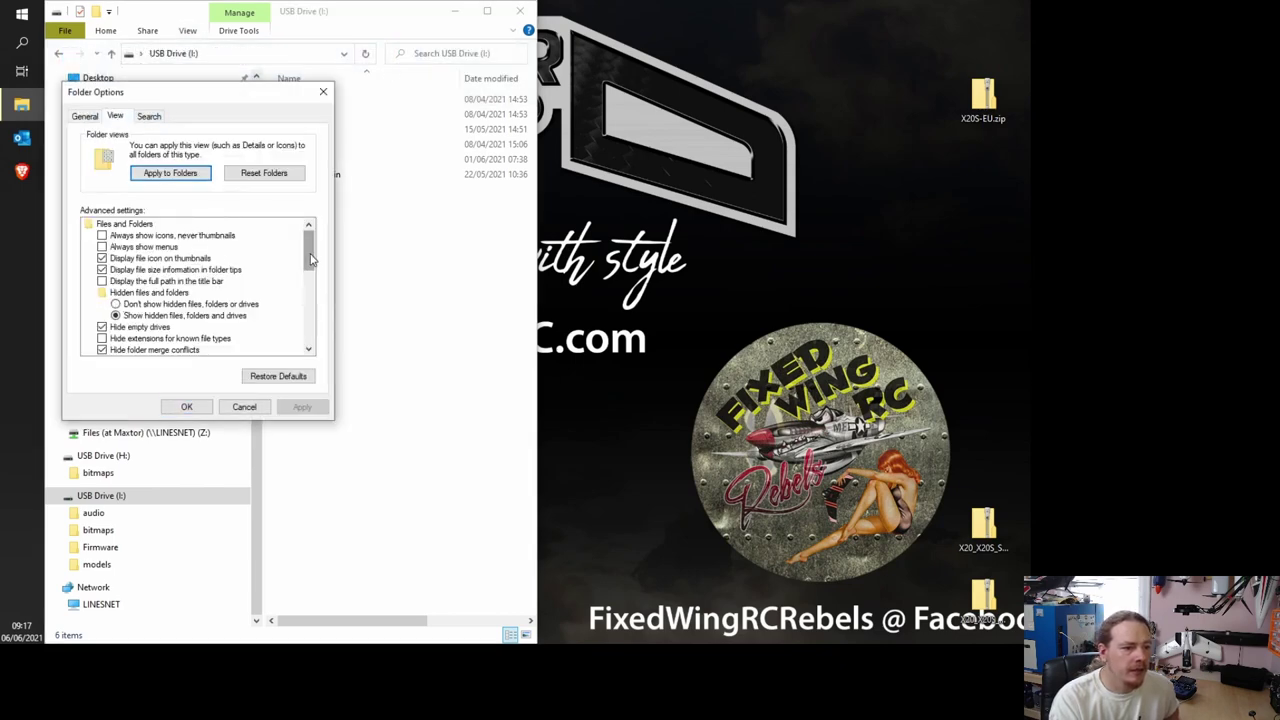
left_click_drag(311, 262, 311, 281)
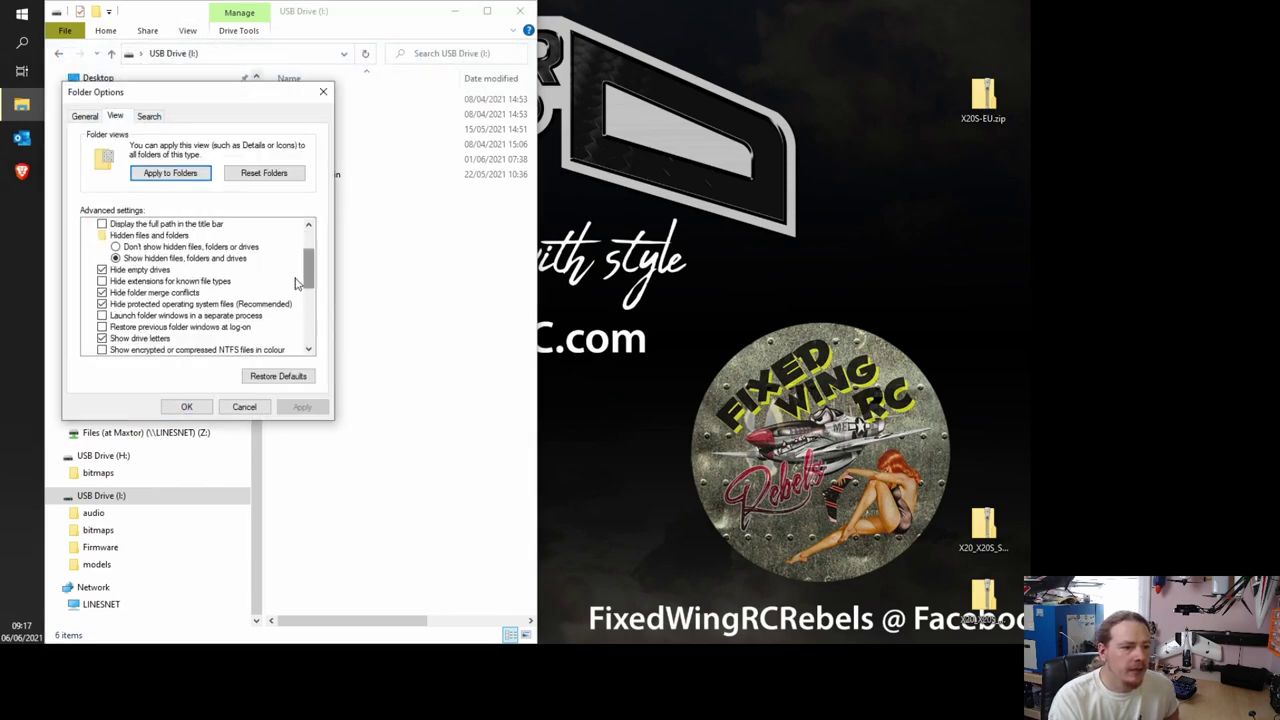
left_click(101, 281)
left_click(186, 407)
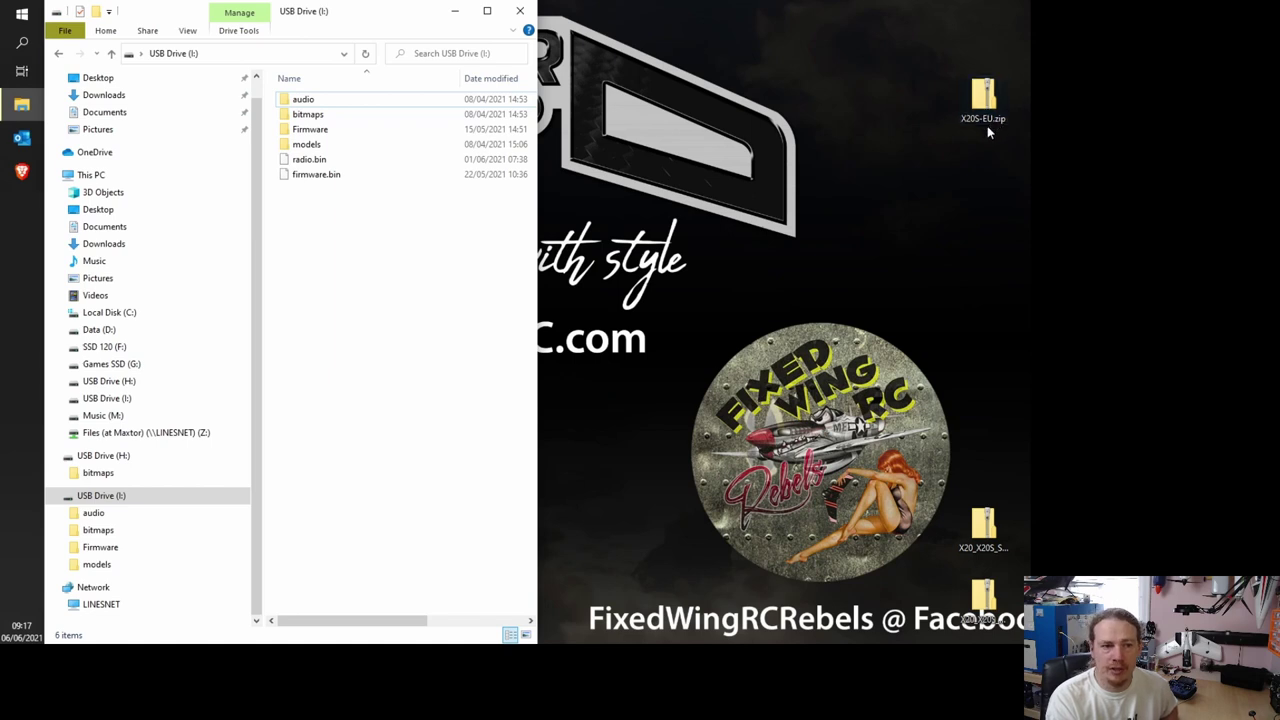
Step: Check firmware.bin's size, then eject USB Drive (H:) and USB Drive (I:)
left_click(295, 181)
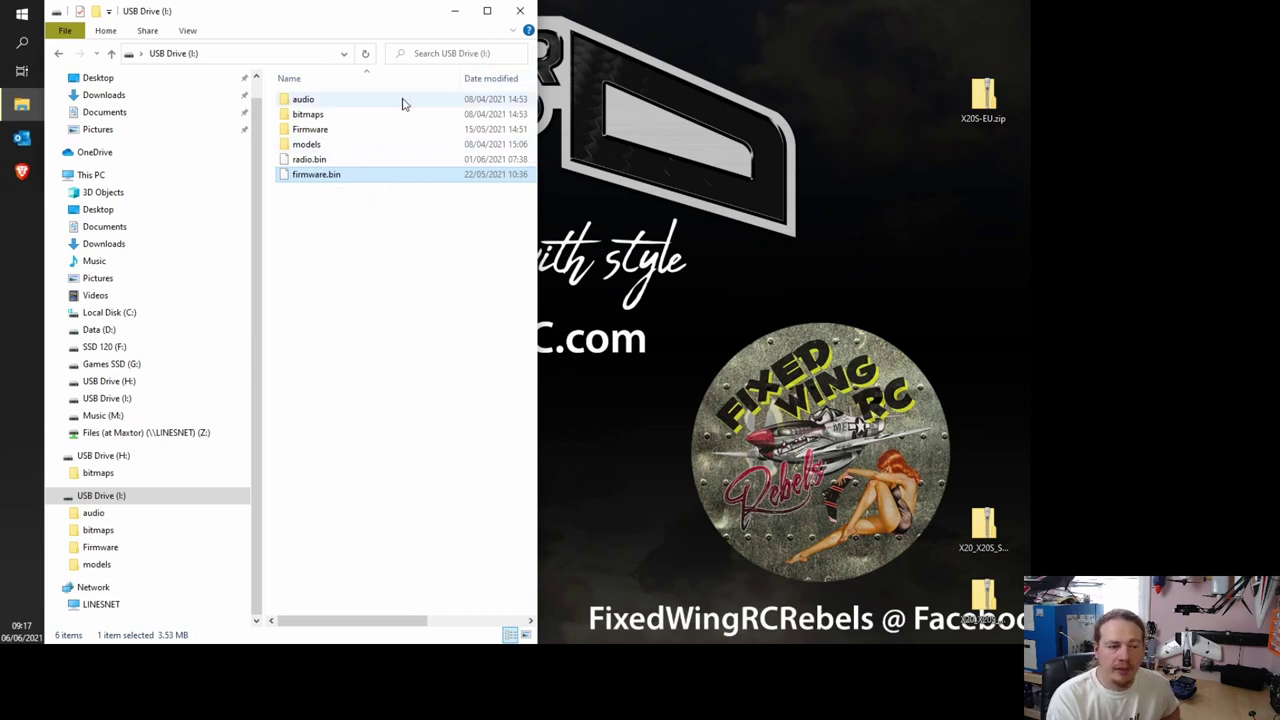
left_click(400, 400)
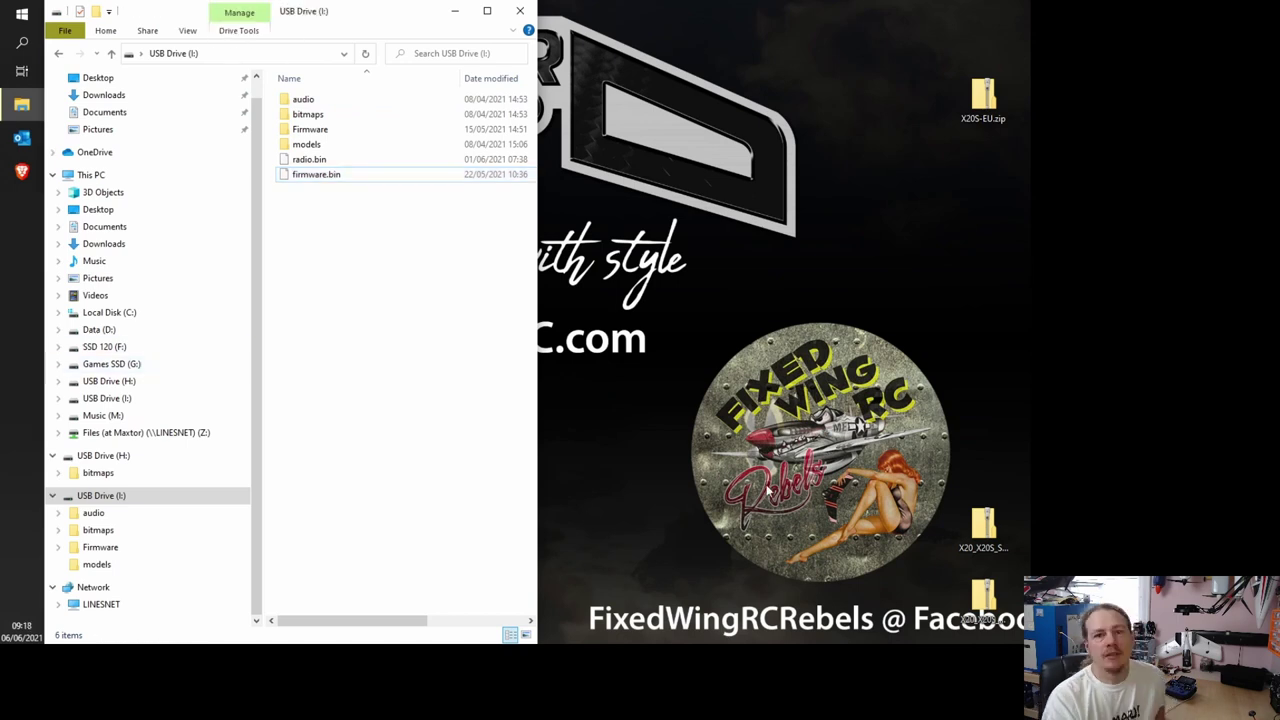
right_click(98, 462)
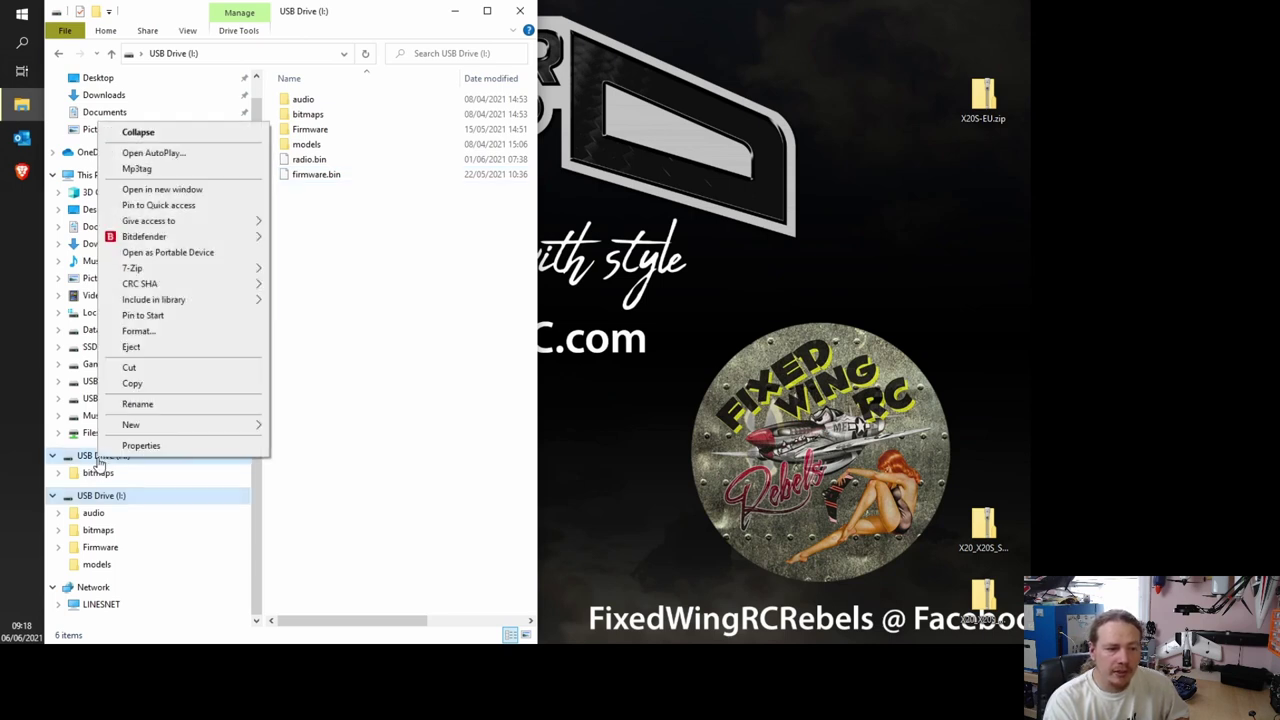
left_click(130, 348)
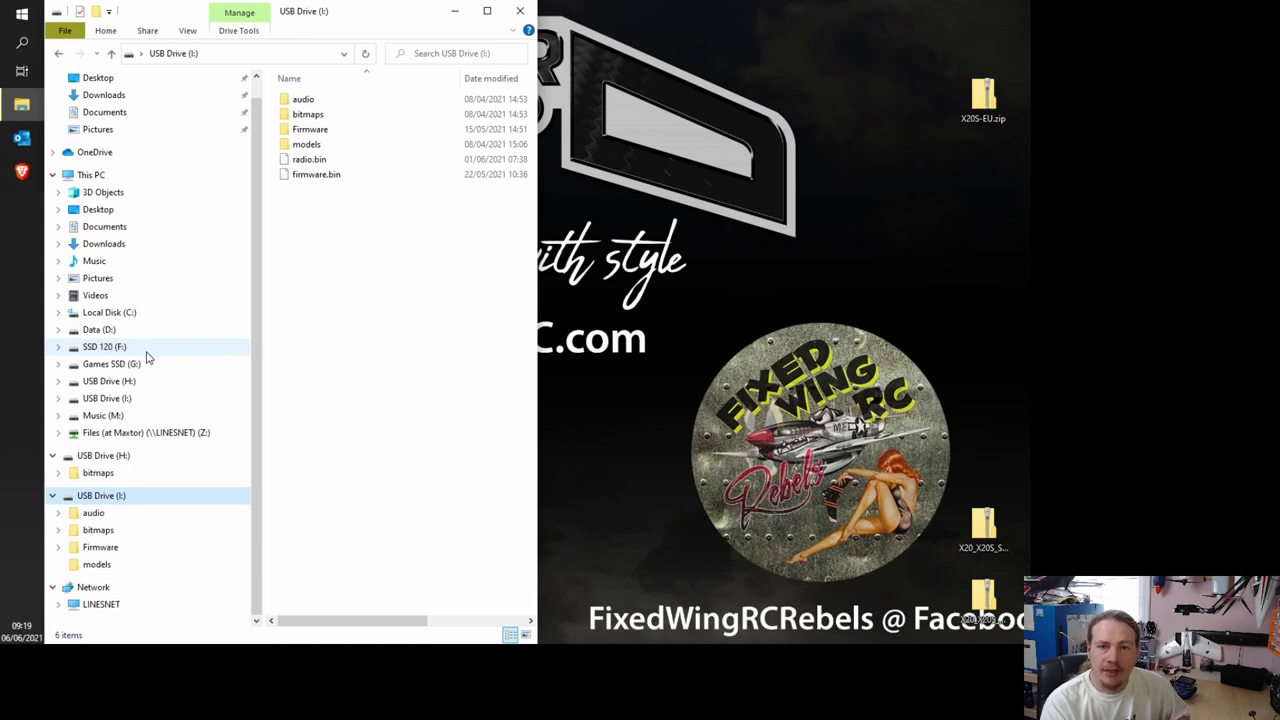
right_click(95, 498)
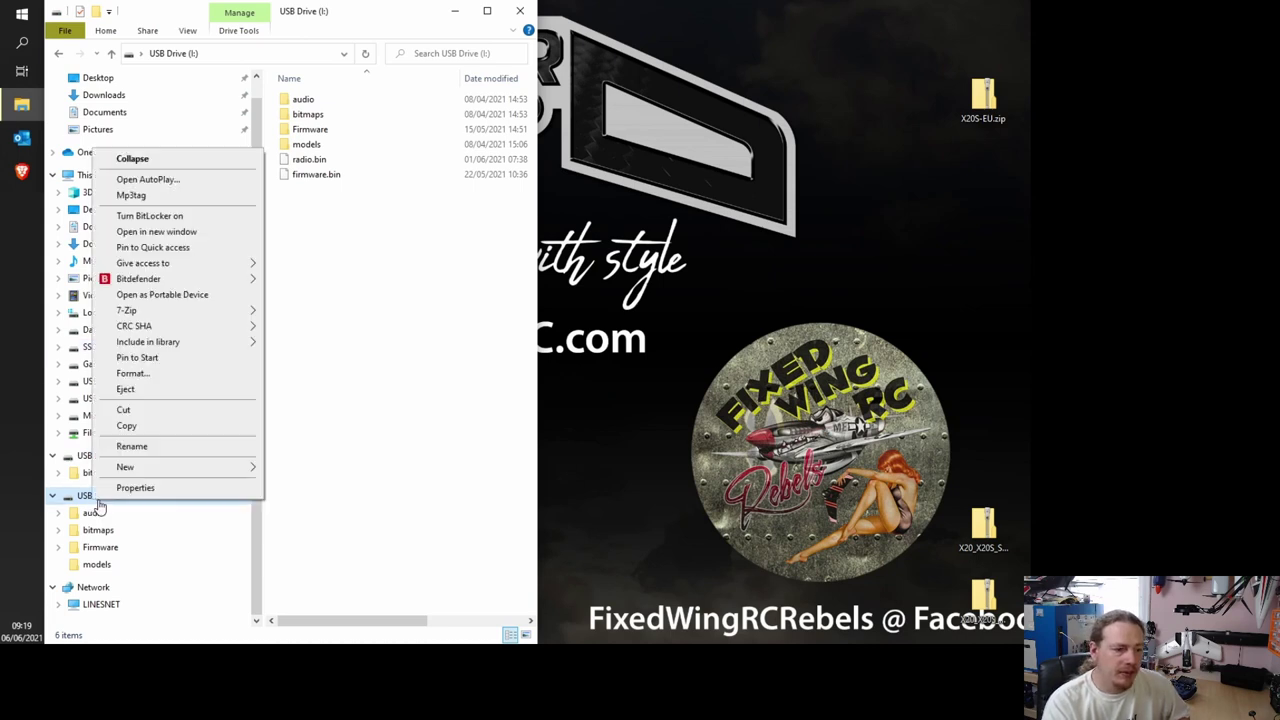
left_click(130, 389)
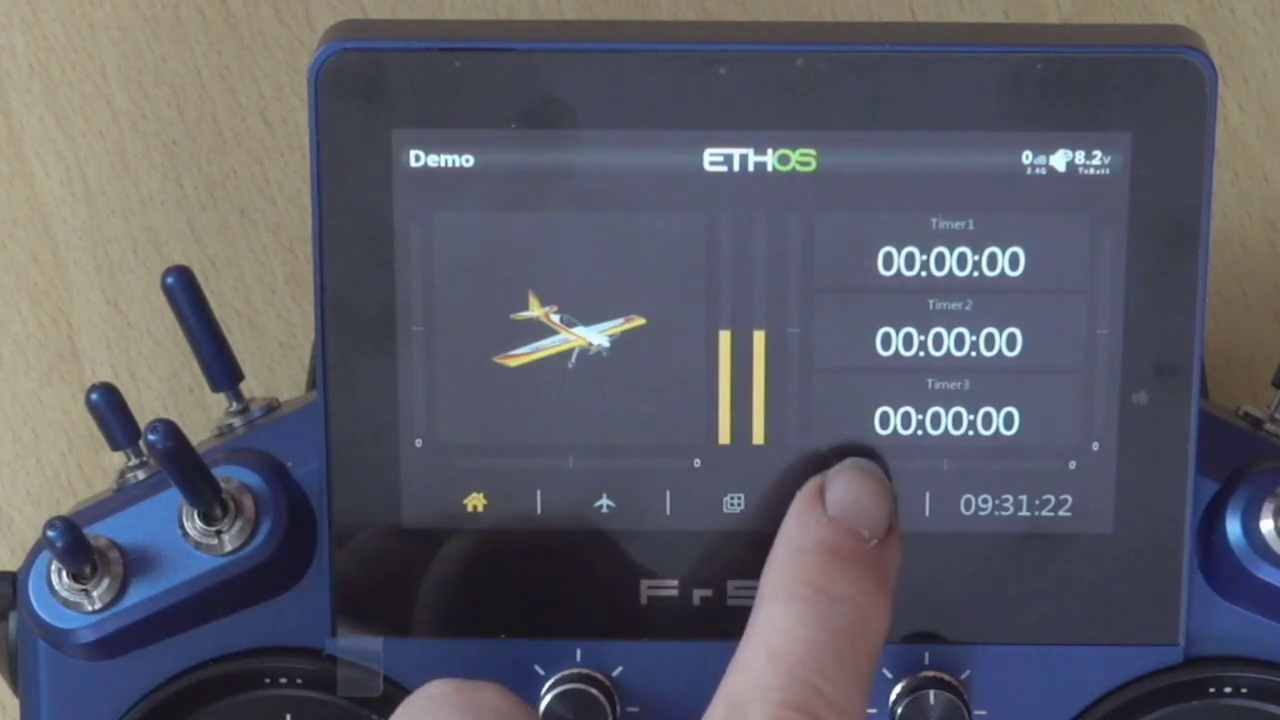
Step: Open Info from the second System settings page to confirm firmware 1.0.7 EU, May 22 2021
left_click(862, 503)
left_click_drag(1020, 285, 300, 245)
left_click(840, 285)
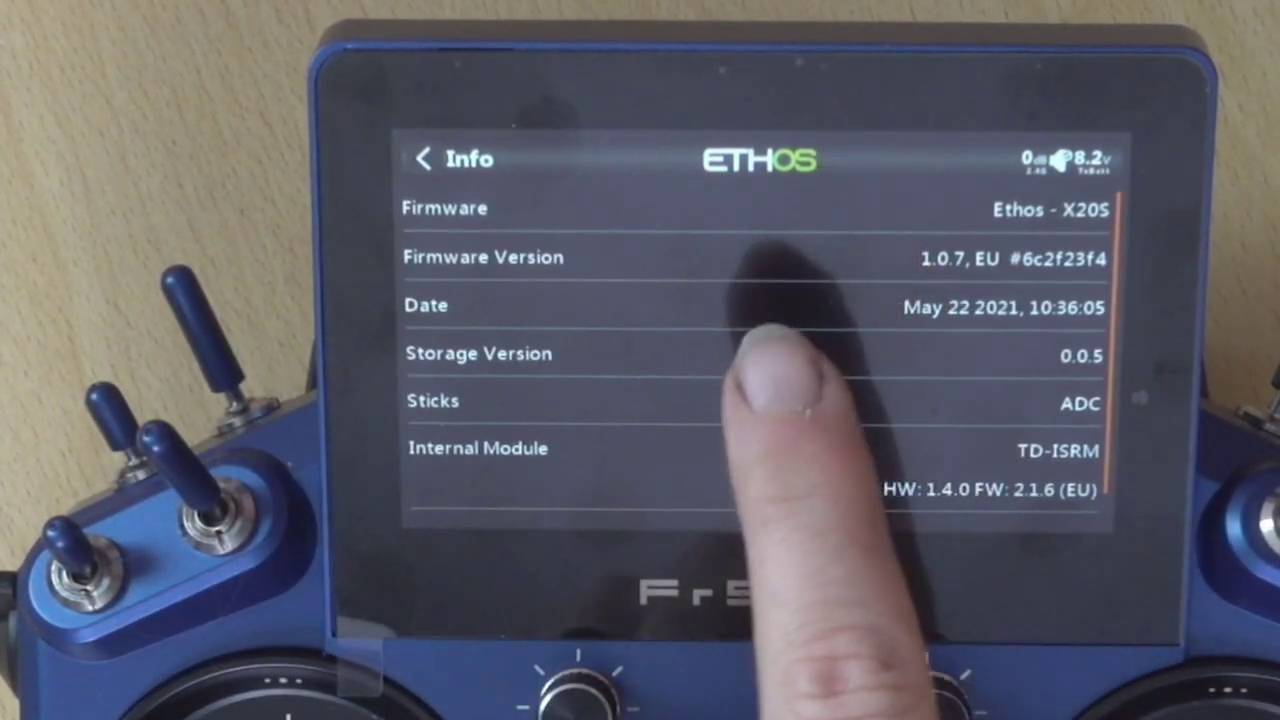